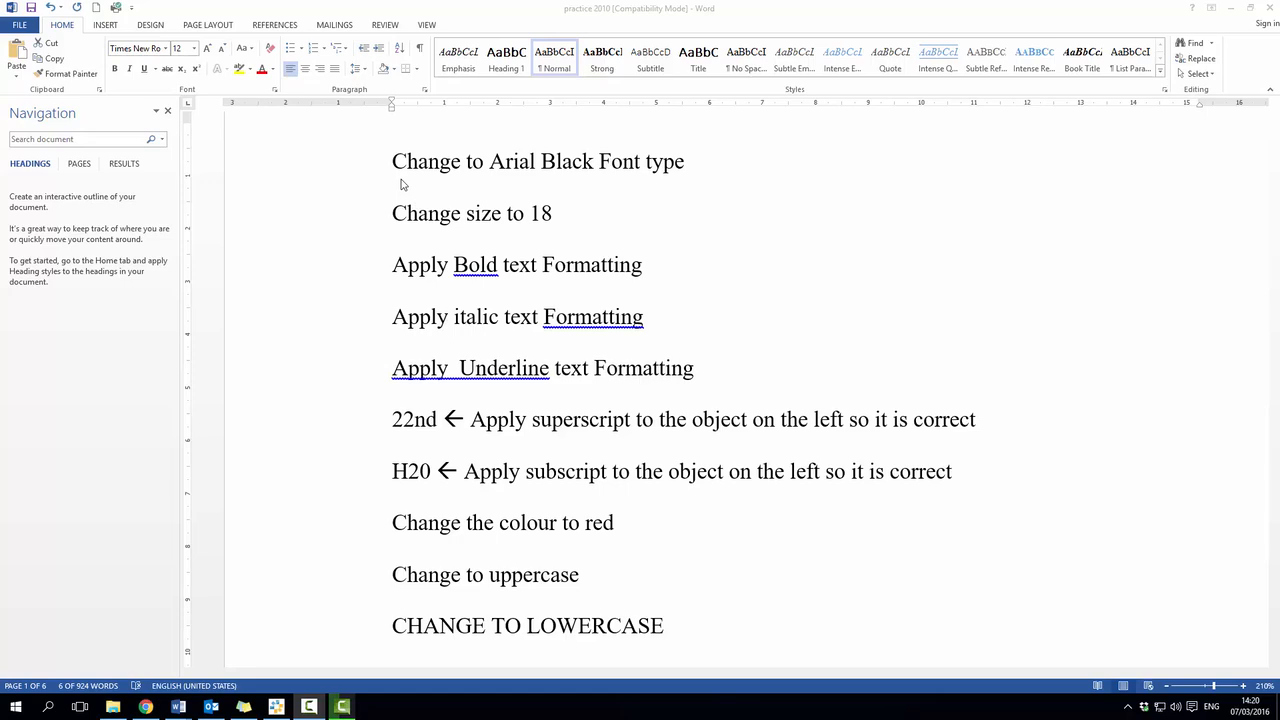
- Change the font of the "Change to Arial Black Font type" line to Tahoma
left_click(643, 178)
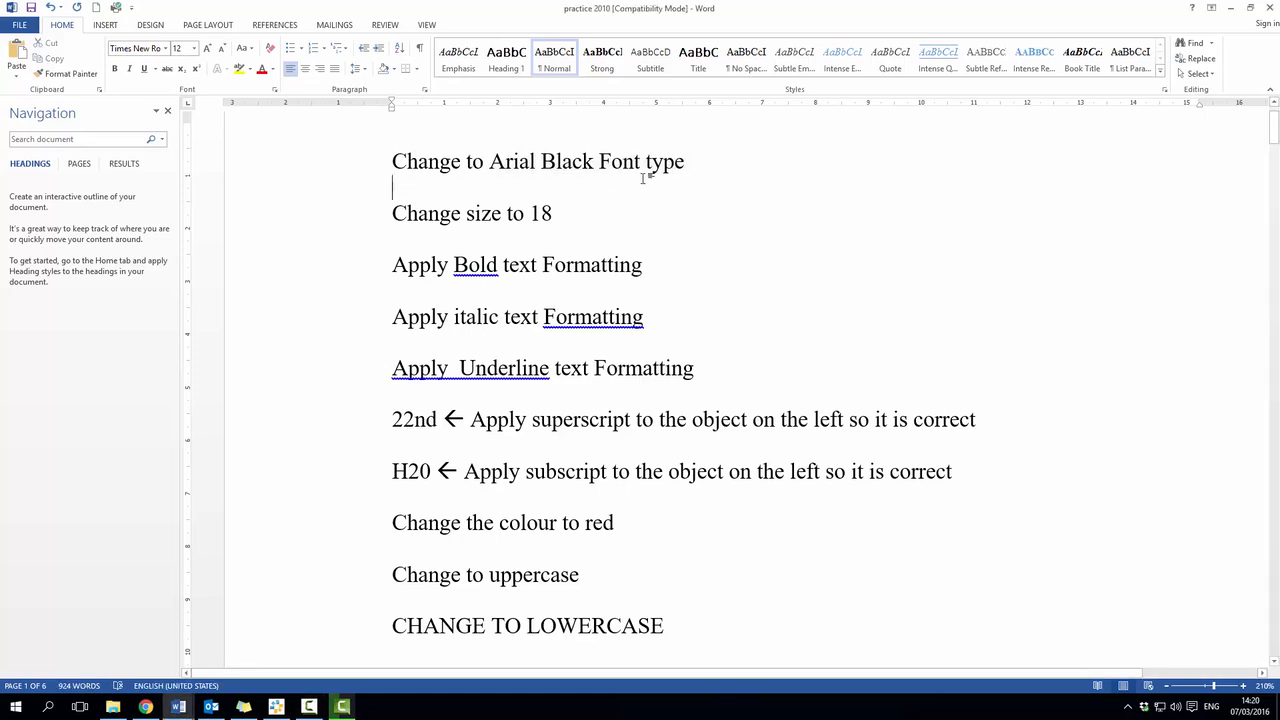
left_click_drag(690, 162, 392, 162)
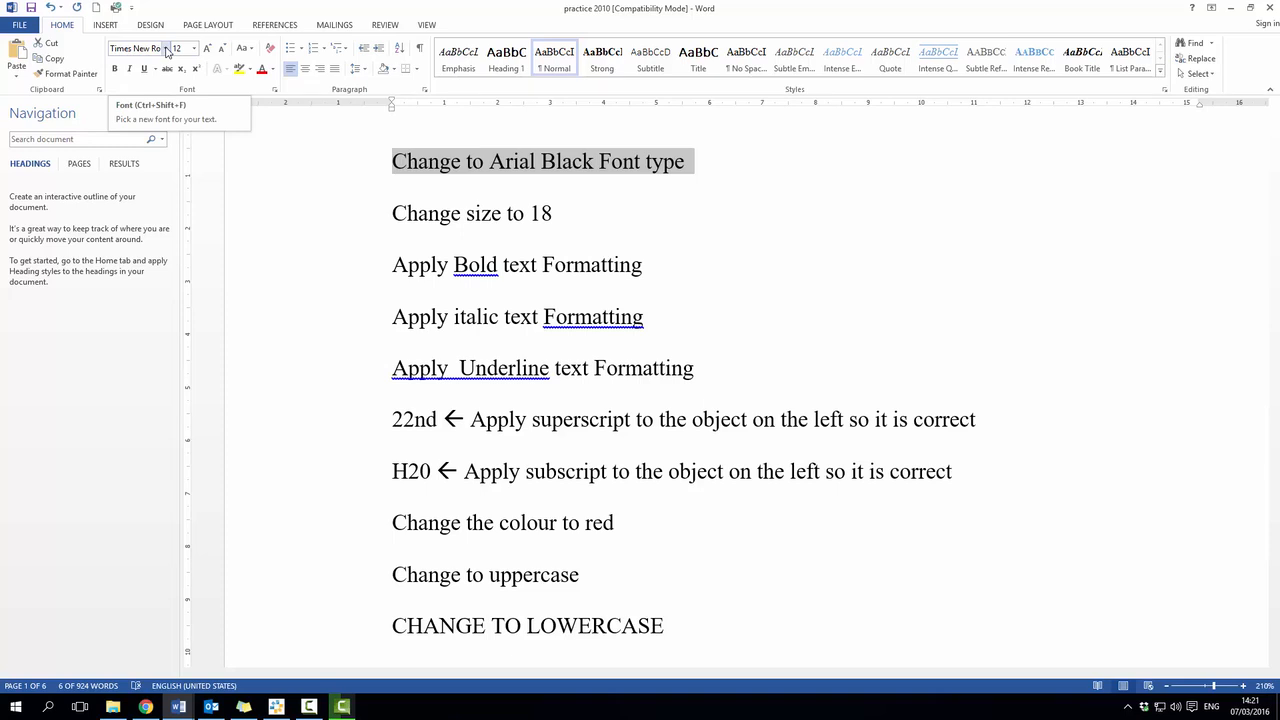
left_click(166, 49)
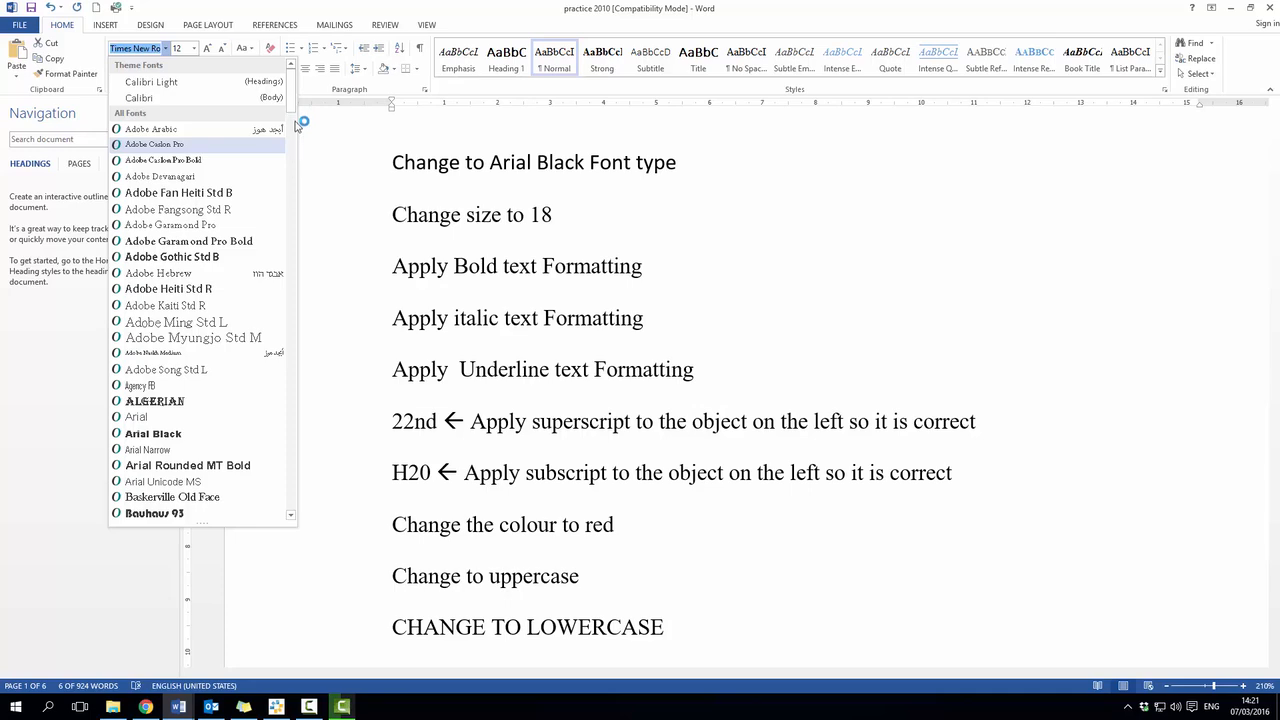
scroll(294, 108, "down", 5)
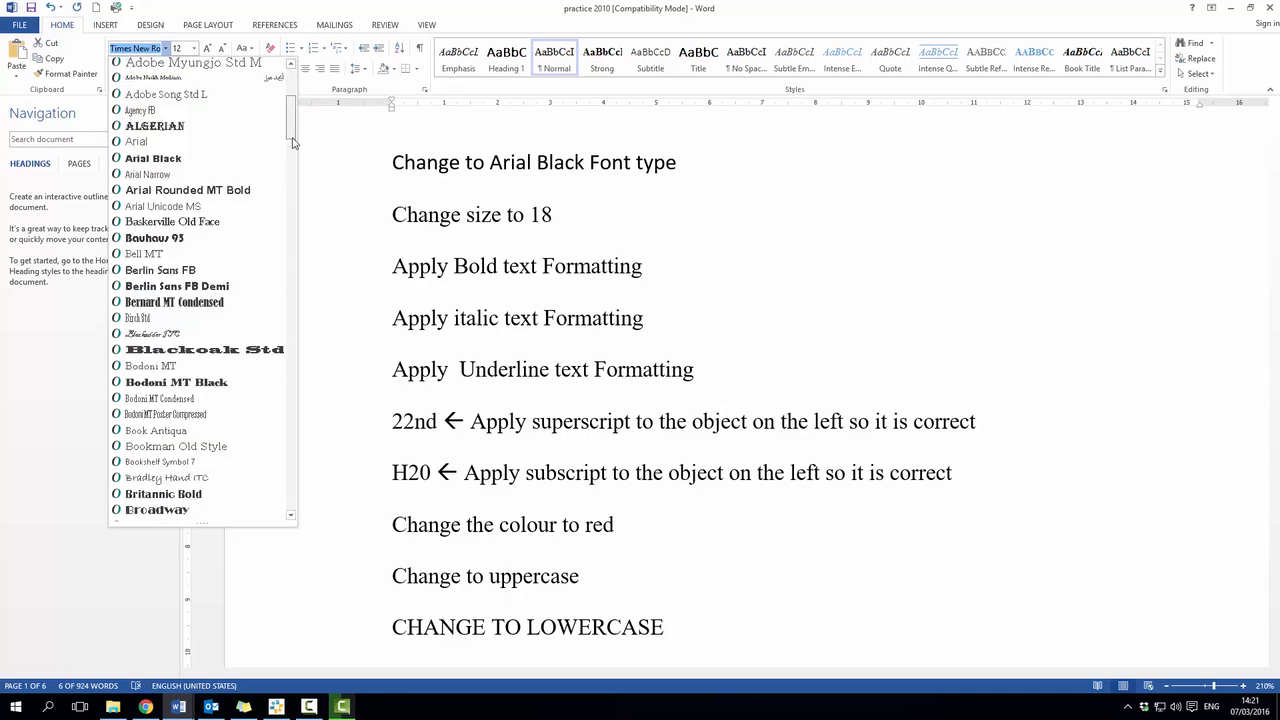
left_click_drag(293, 143, 290, 488)
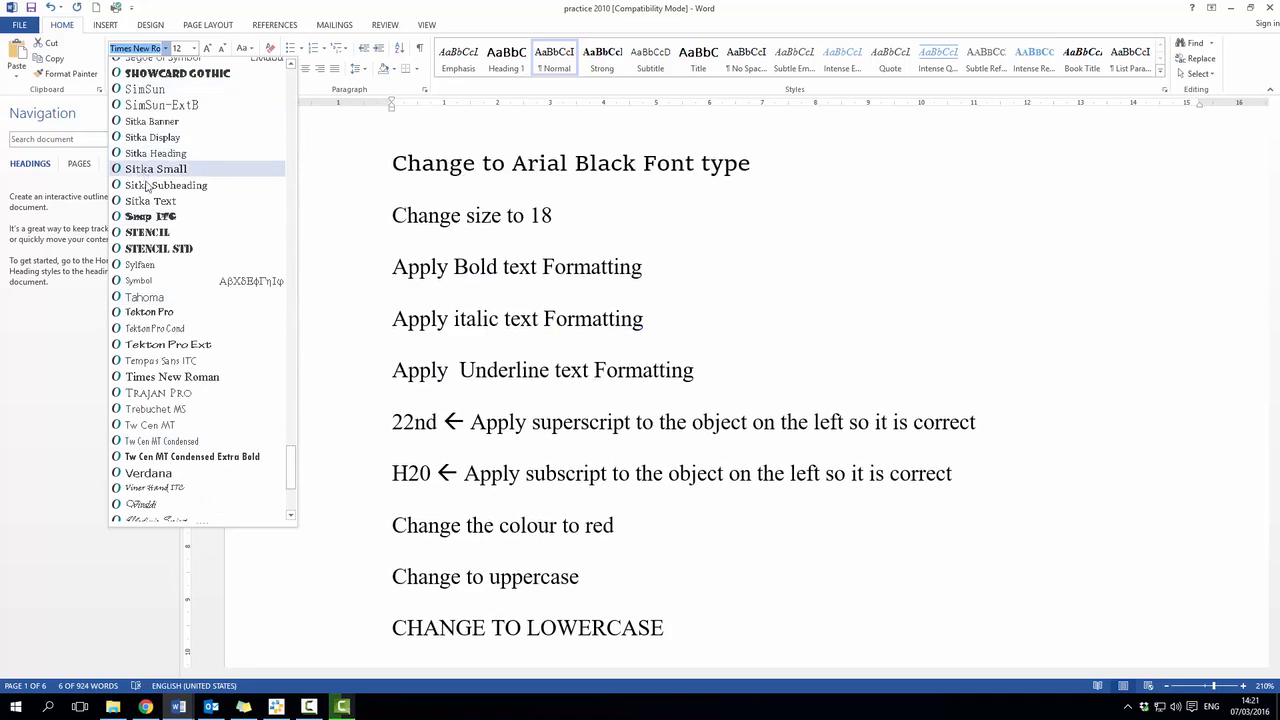
left_click(148, 300)
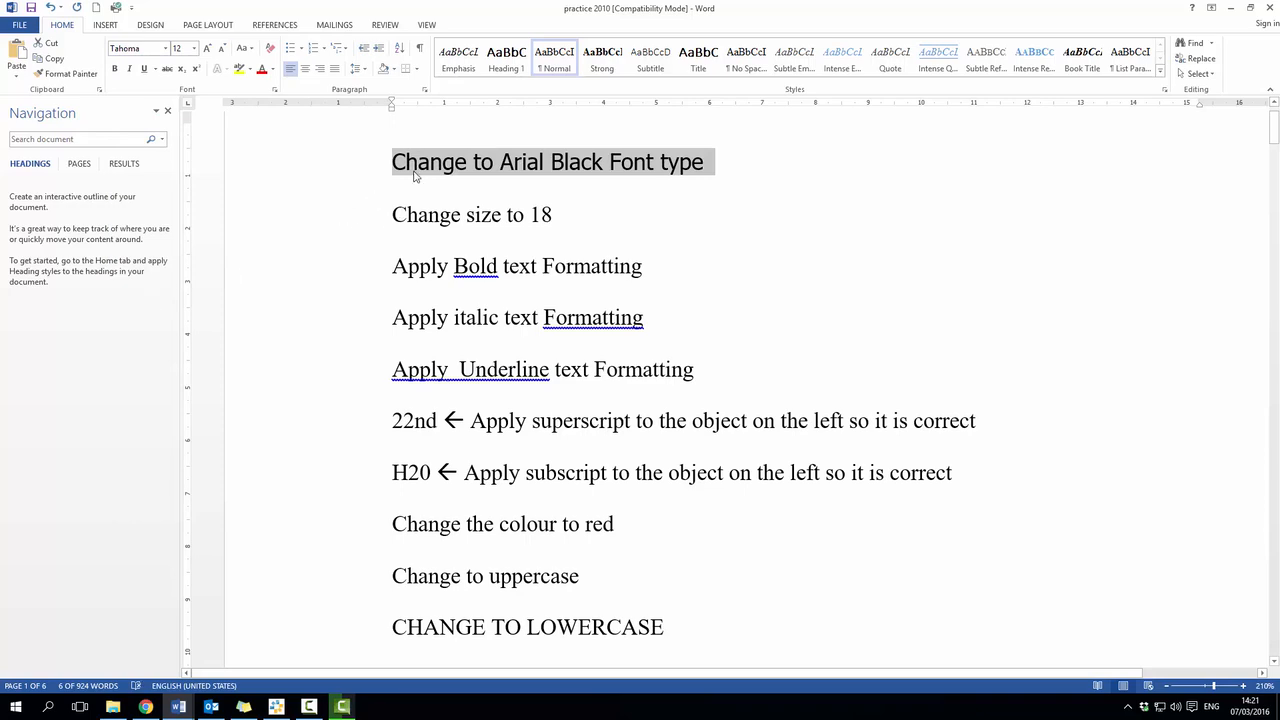
- Set the "Change size to 18" line to font size 18, trying one size increase and decrease
left_click_drag(398, 215, 552, 215)
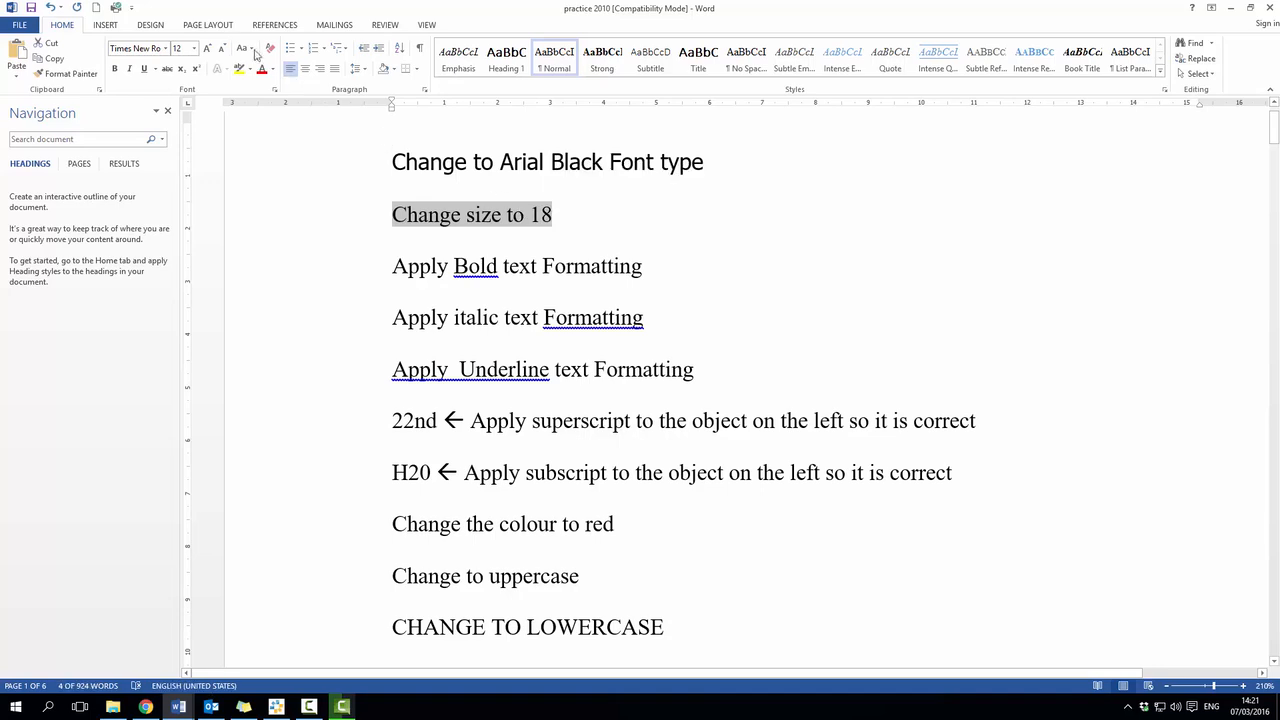
left_click(194, 49)
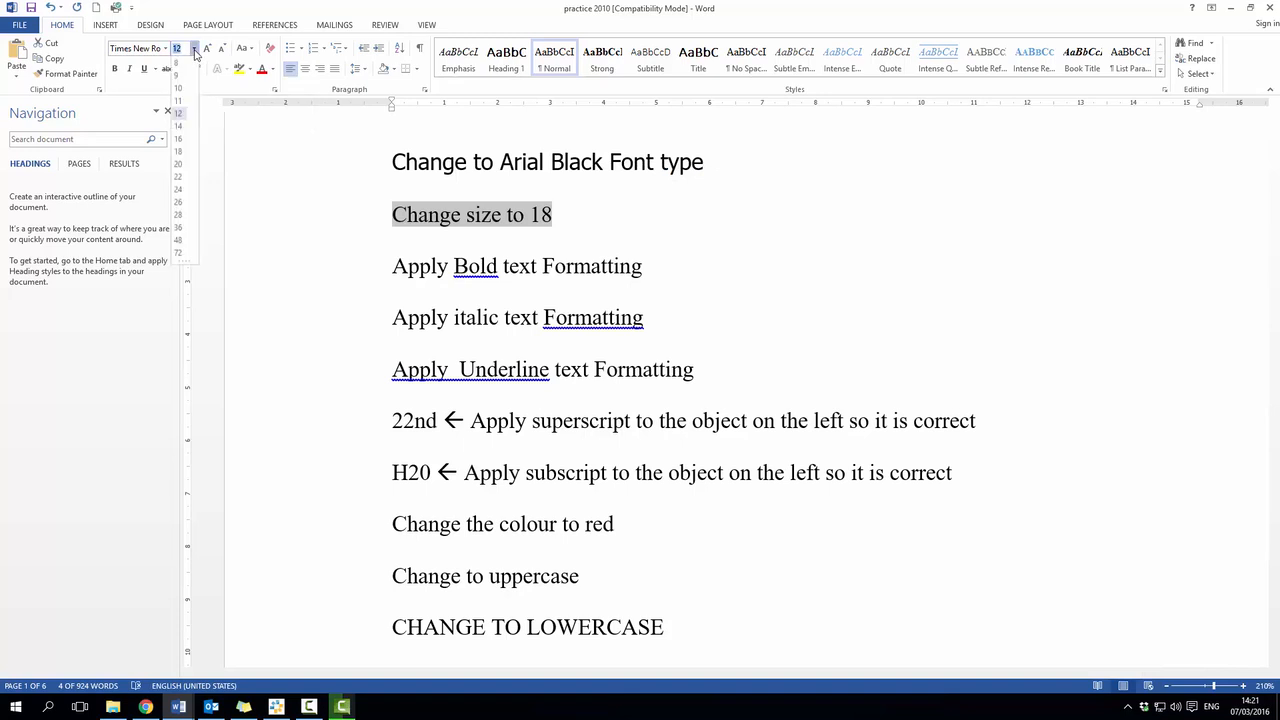
left_click(180, 152)
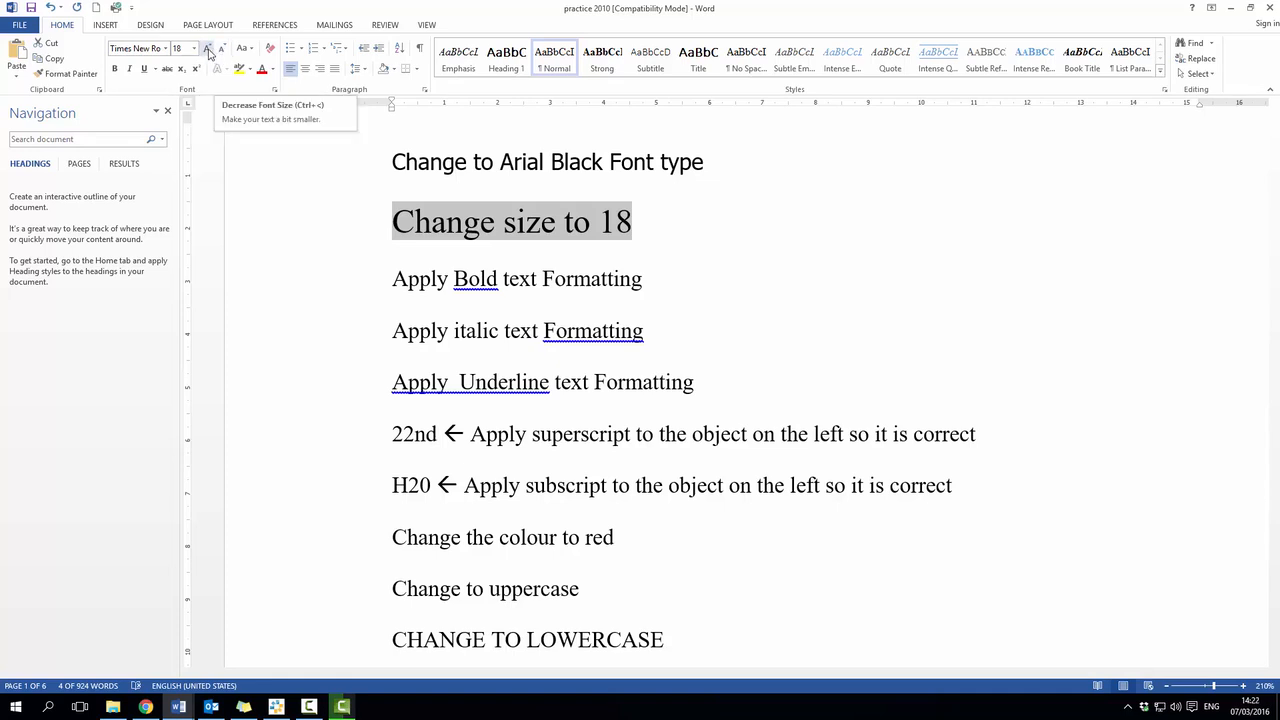
left_click(208, 52)
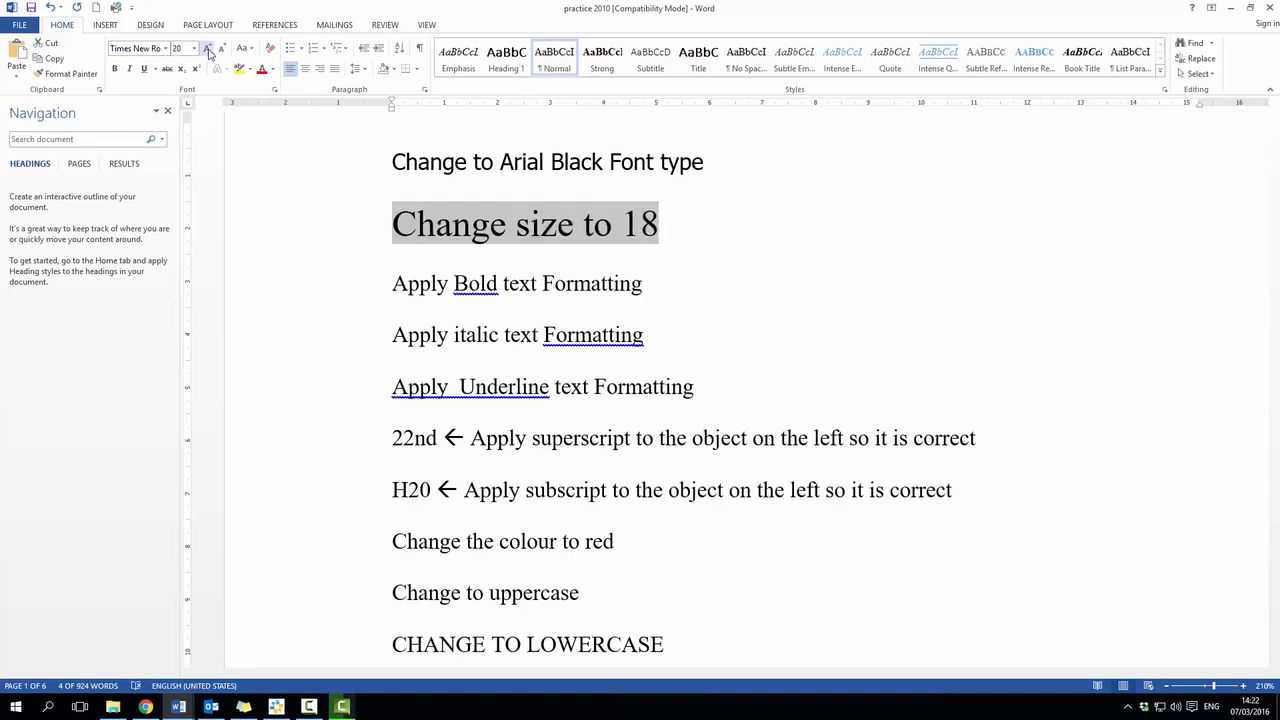
left_click(221, 52)
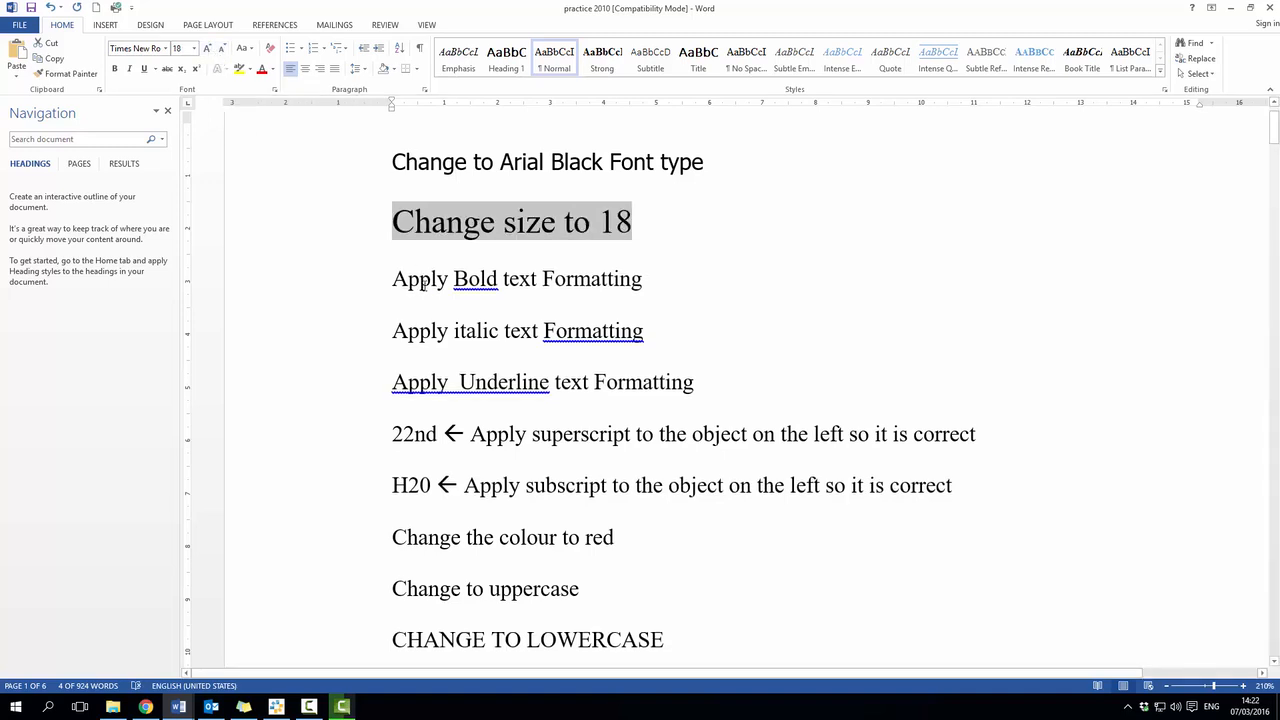
- Make the "Apply Bold text Formatting" line bold and the "Apply italic text Formatting" line italic
left_click_drag(393, 279, 602, 279)
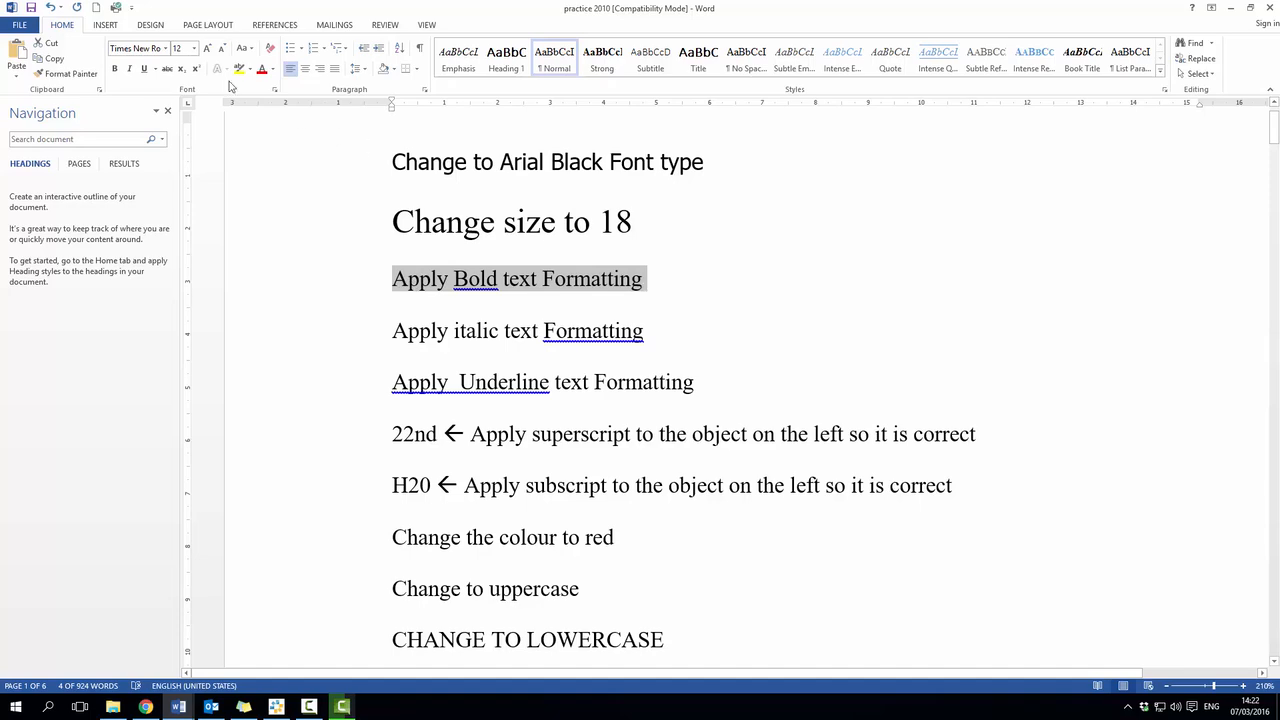
left_click(114, 70)
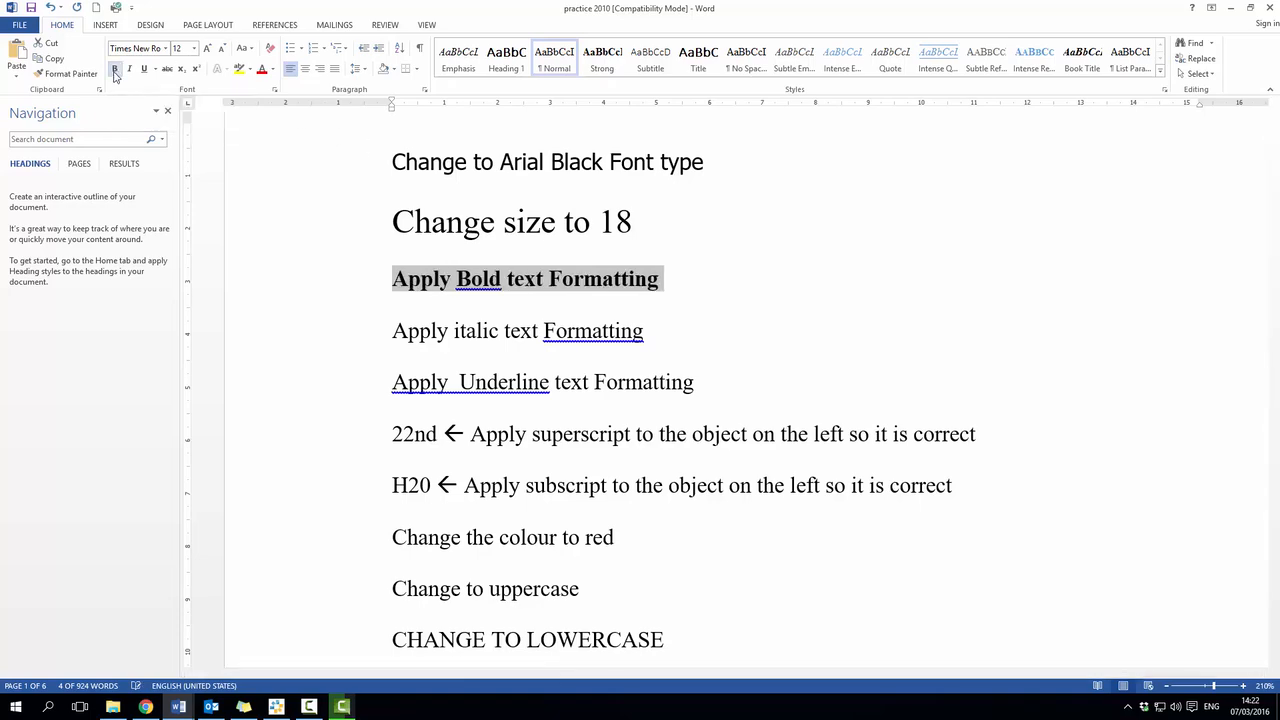
left_click_drag(384, 332, 644, 331)
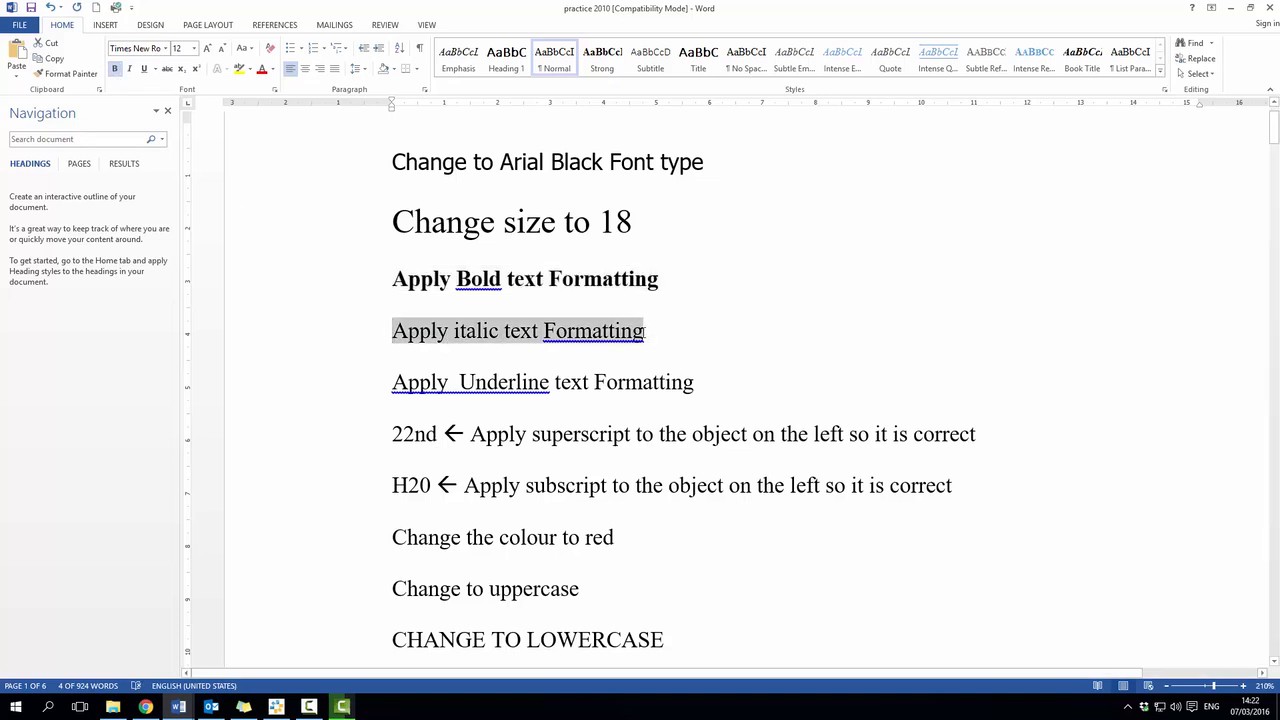
left_click(129, 70)
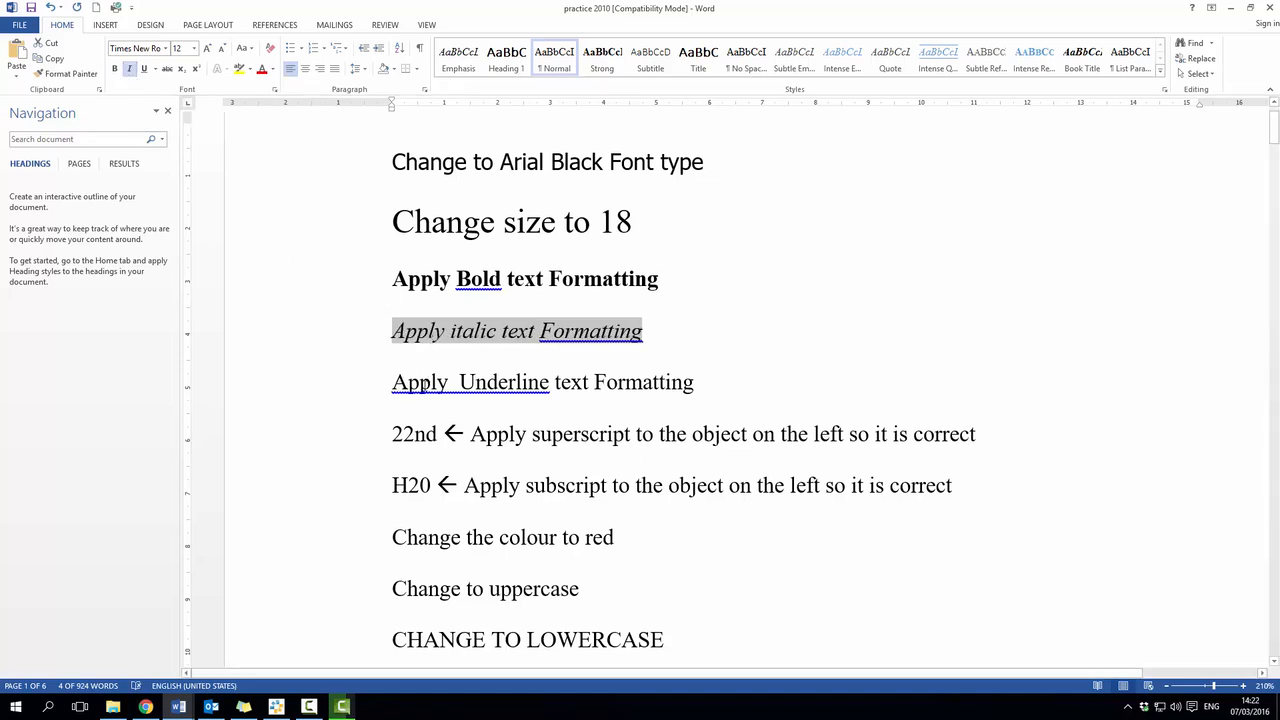
- Underline the "Apply Underline text Formatting" line with a single line and look through the other underline styles
left_click_drag(392, 383, 698, 383)
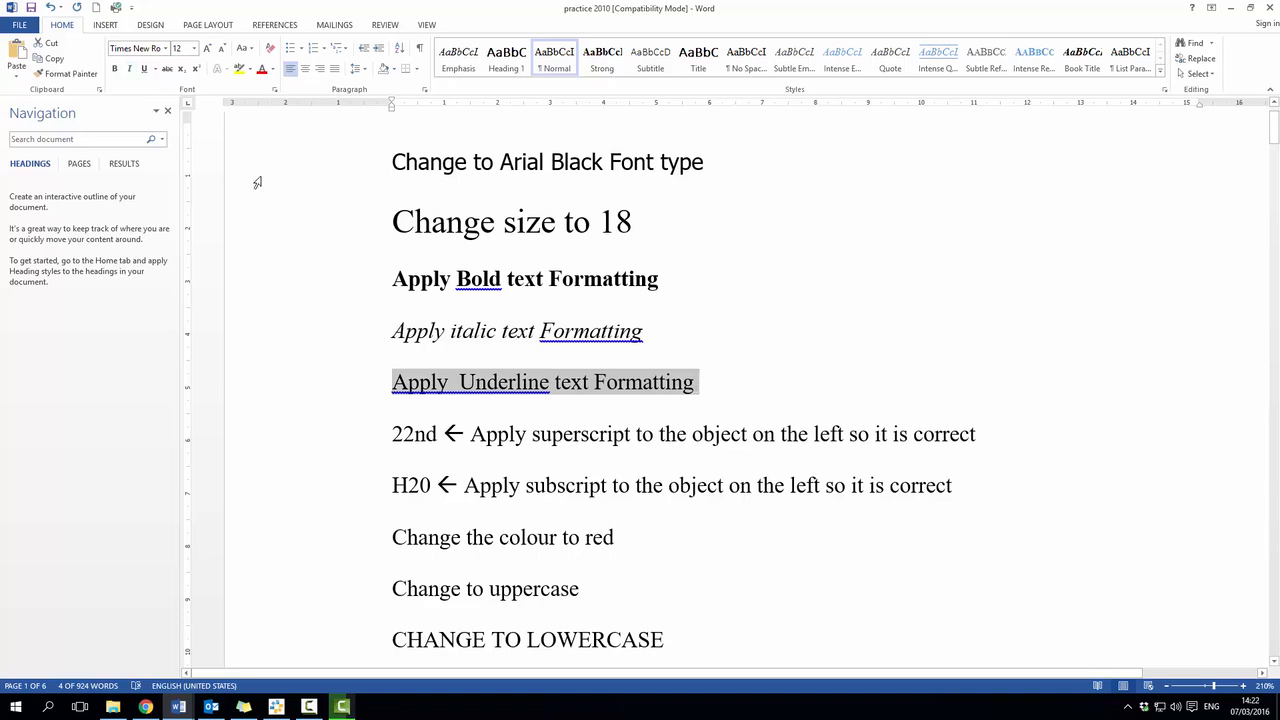
left_click(145, 72)
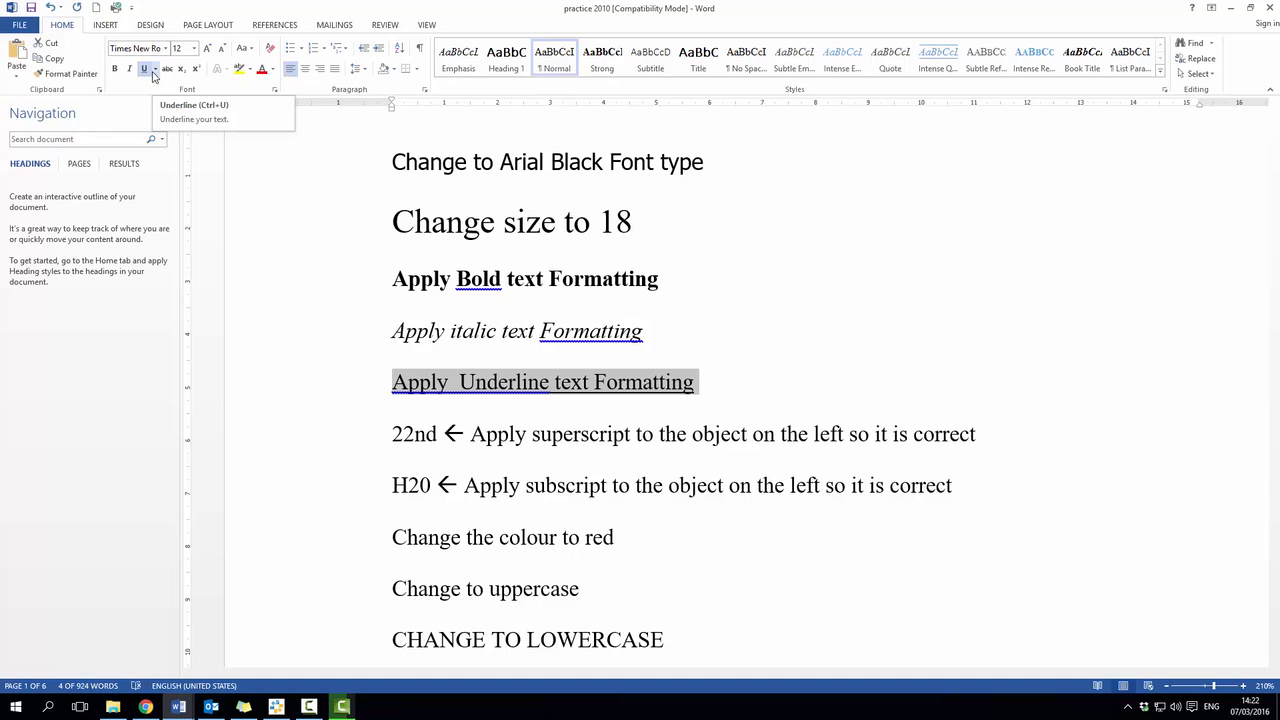
left_click(154, 70)
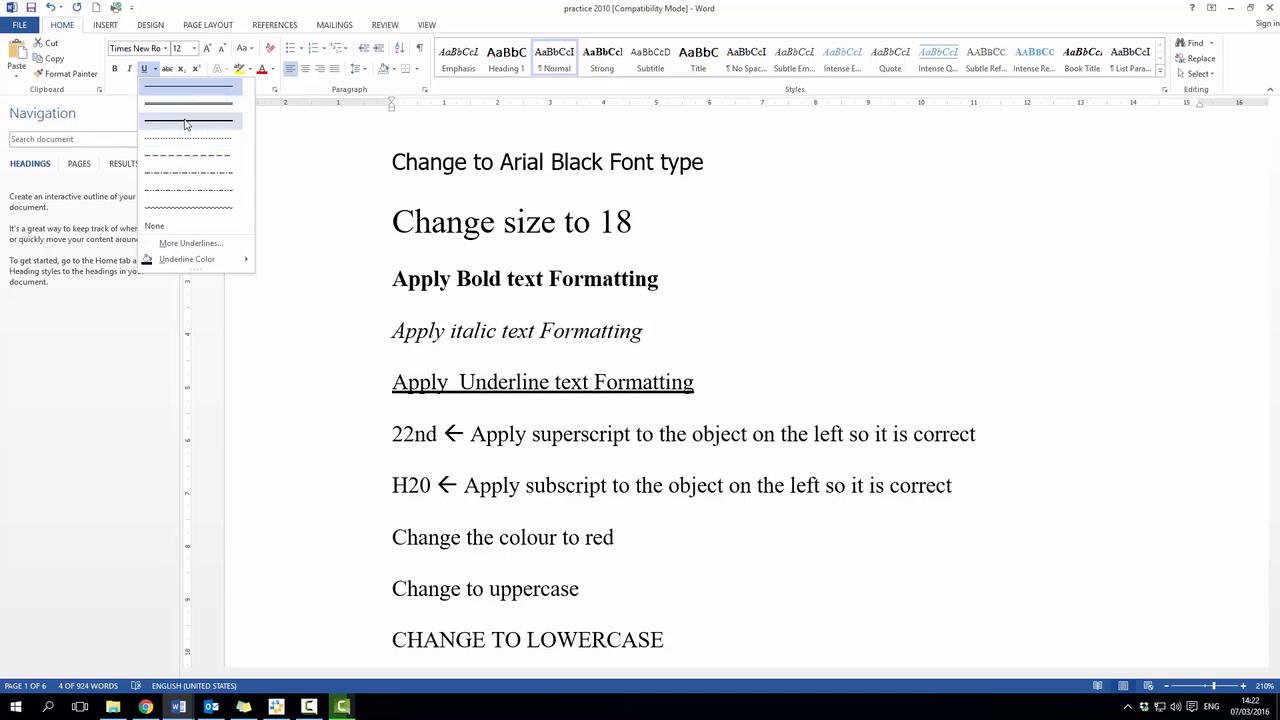
key("Escape")
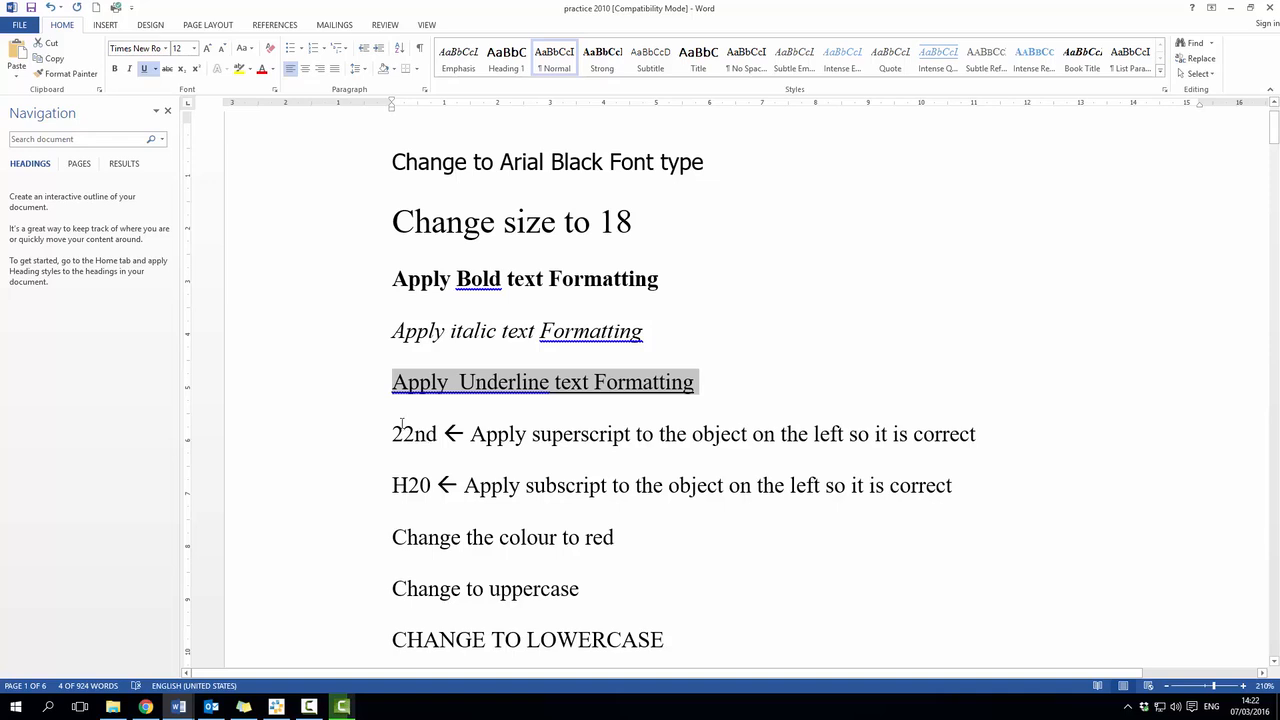
- Add the text "22nd" at the end of the bold "Apply Bold text Formatting" line
left_click_drag(414, 434, 437, 436)
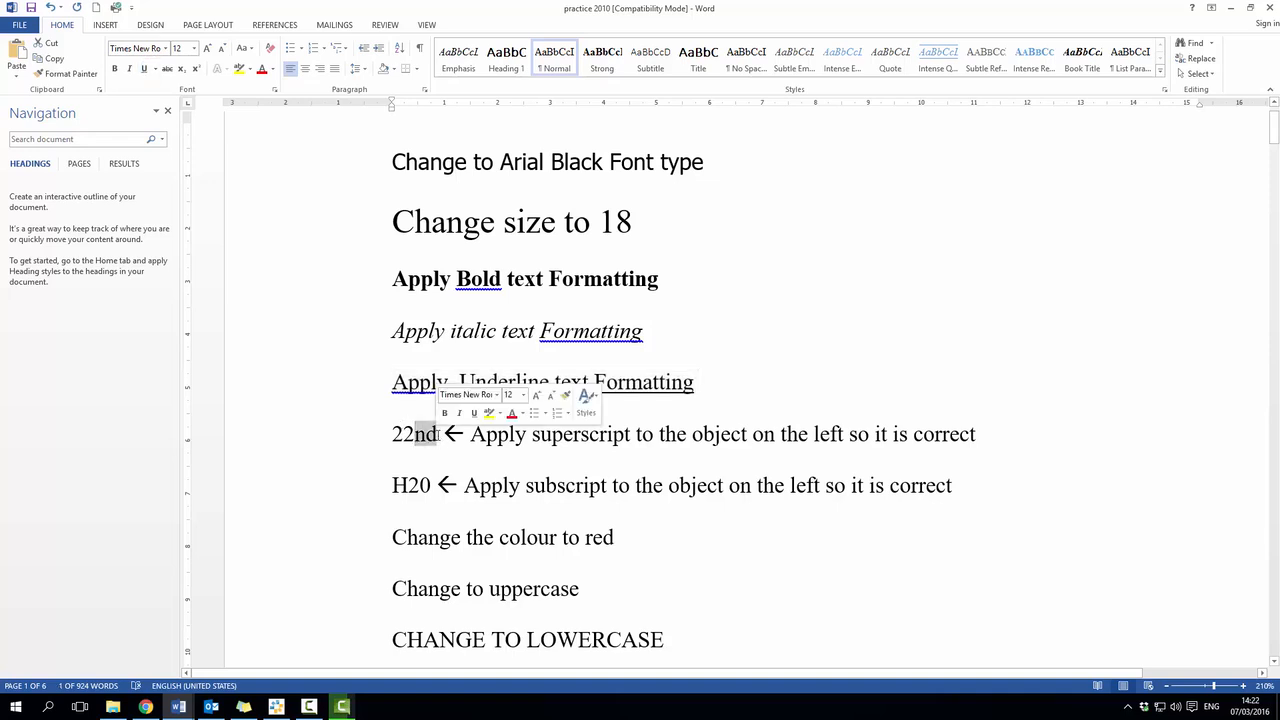
left_click(680, 286)
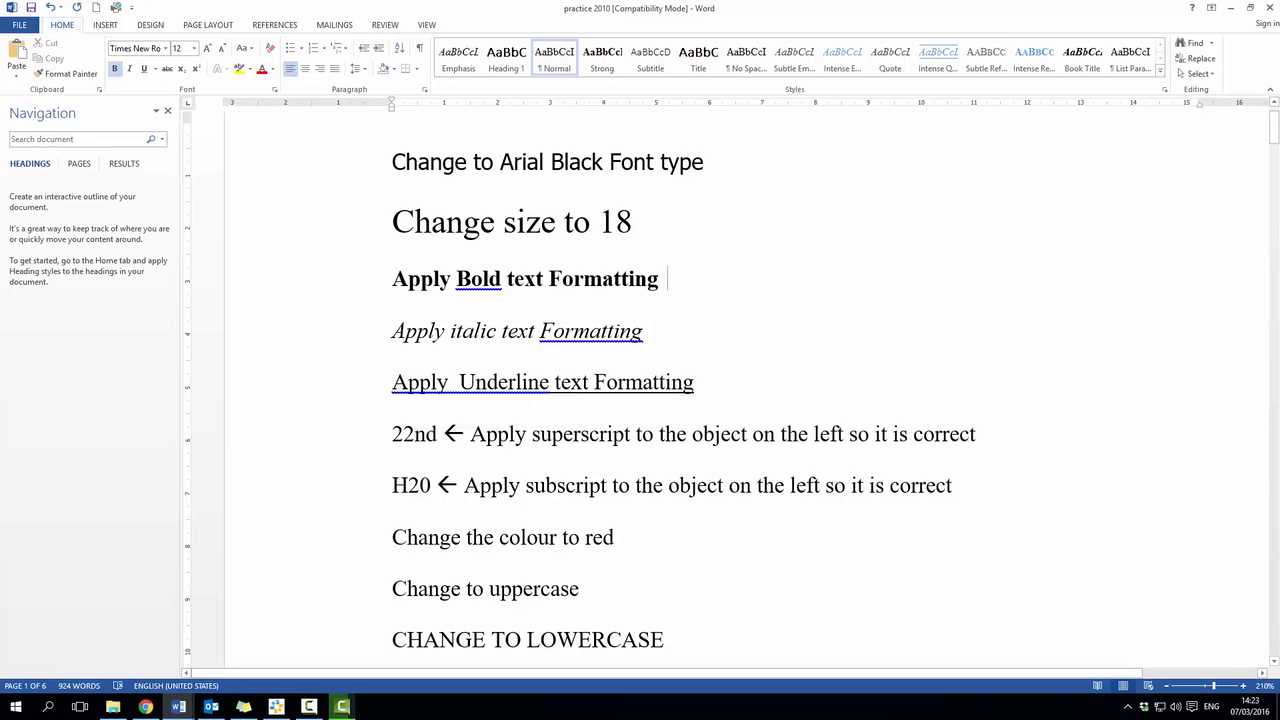
mouse_move(667, 278)
left_mouse_down()
mouse_move(620, 263)
mouse_move(714, 280)
left_mouse_up()
left_click(694, 278)
type("22nd")
- Superscript the "nd" of 22nd in the superscript exercise line and subscript the 2 of H20 in the line below
left_click_drag(414, 436, 438, 441)
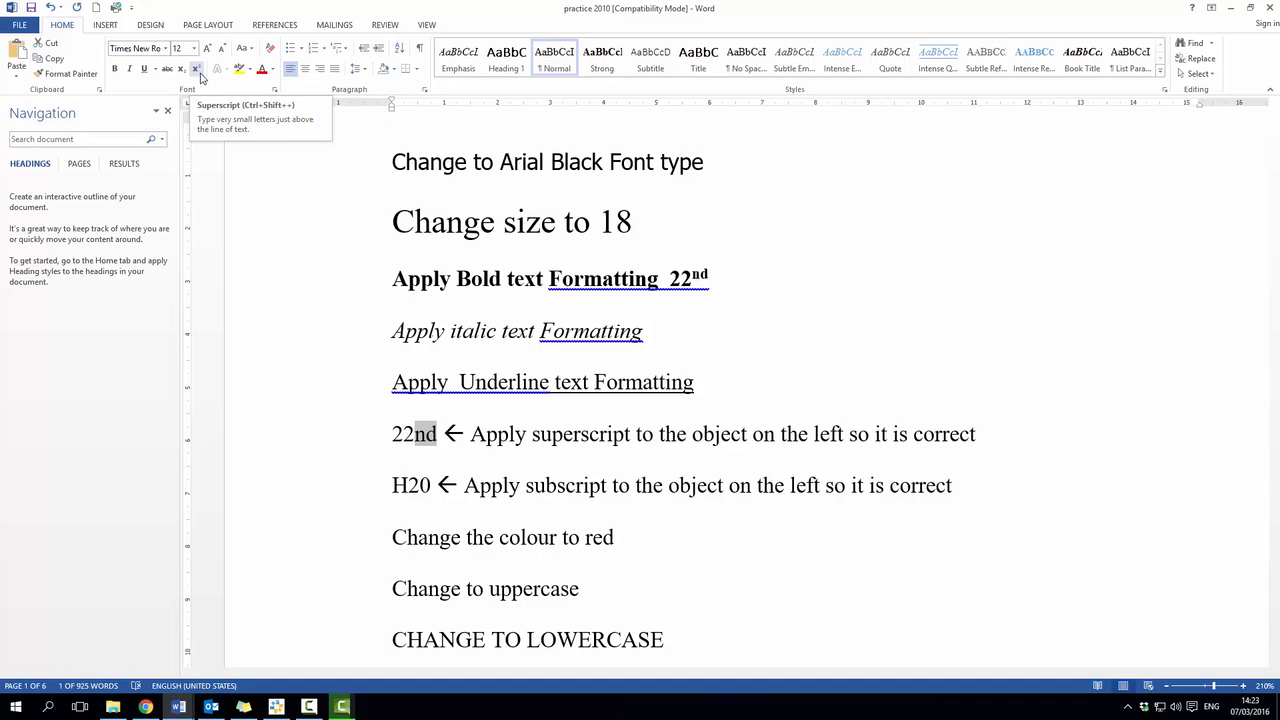
left_click(197, 70)
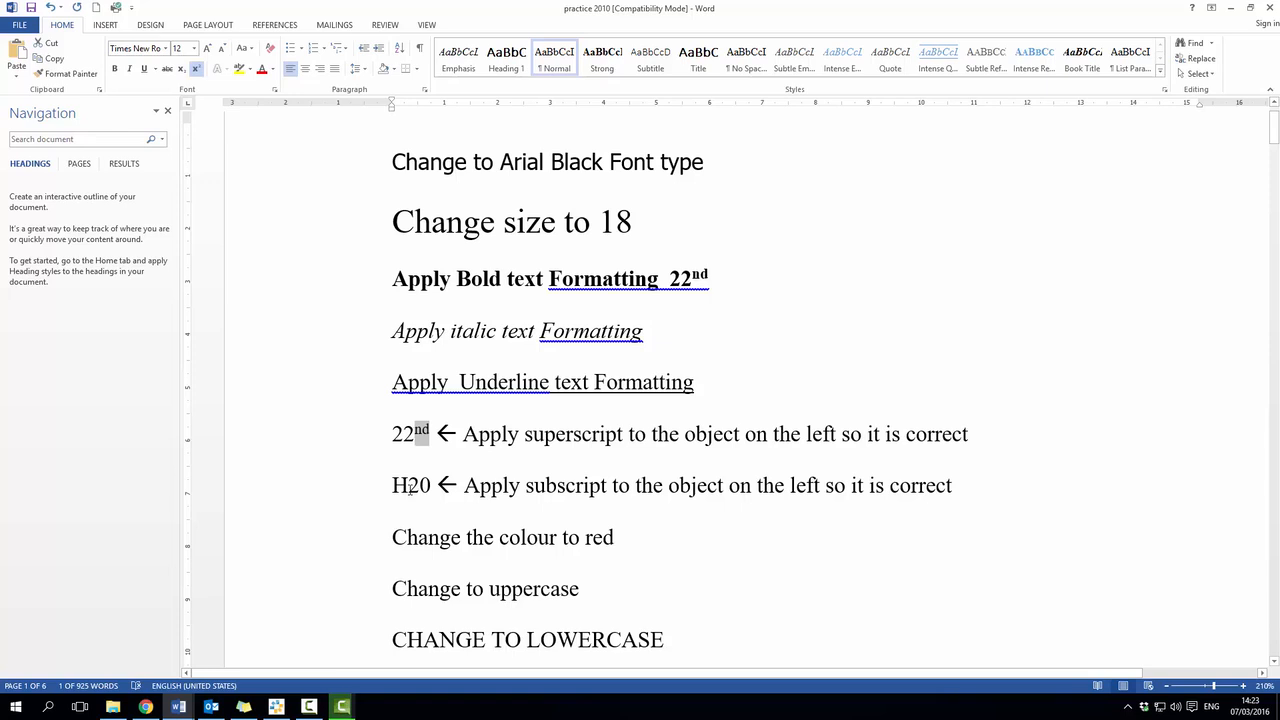
left_click_drag(417, 487, 404, 489)
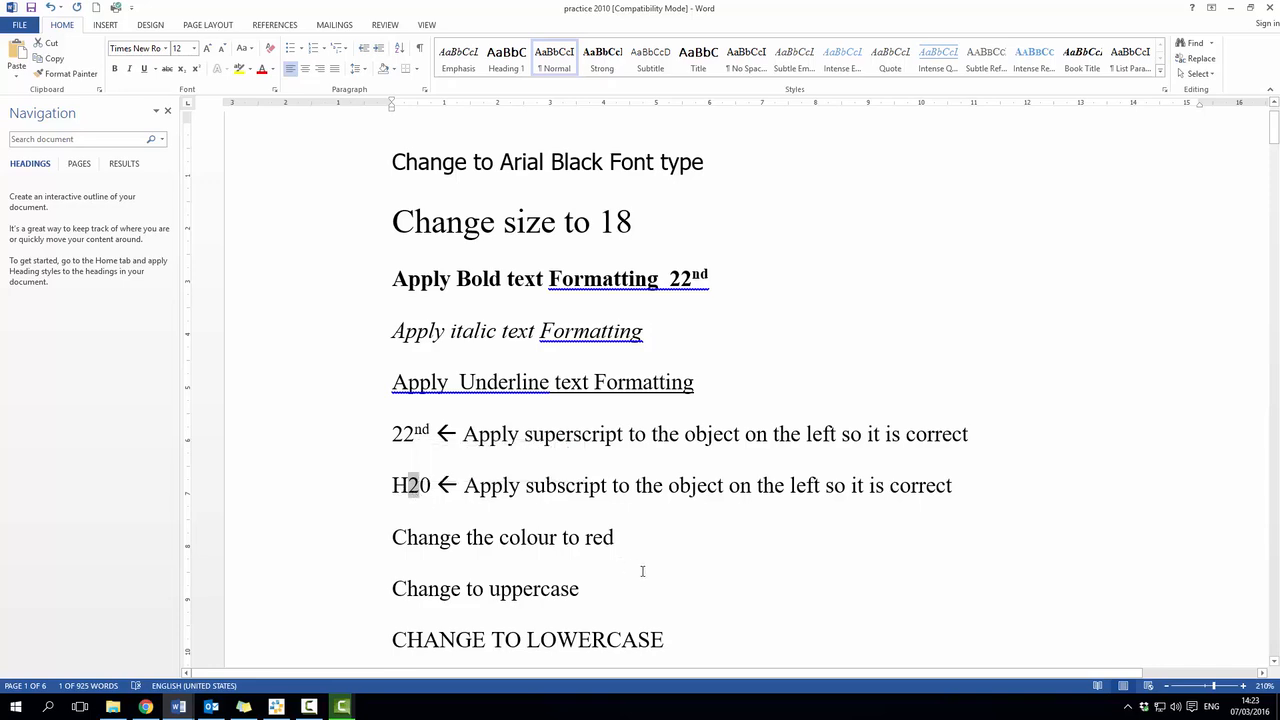
left_click(181, 70)
left_click(413, 496)
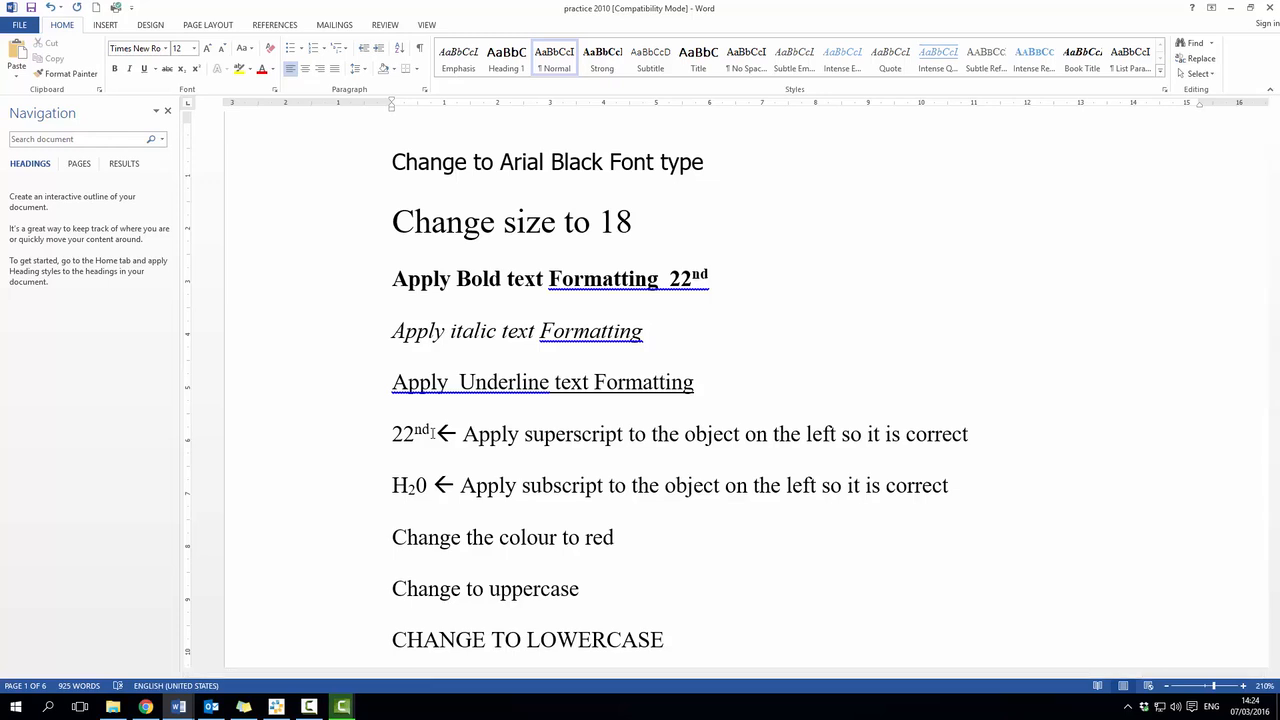
- Set the font colour of the "Change the colour to red" line to the standard Red
scroll(394, 505, "down", 2)
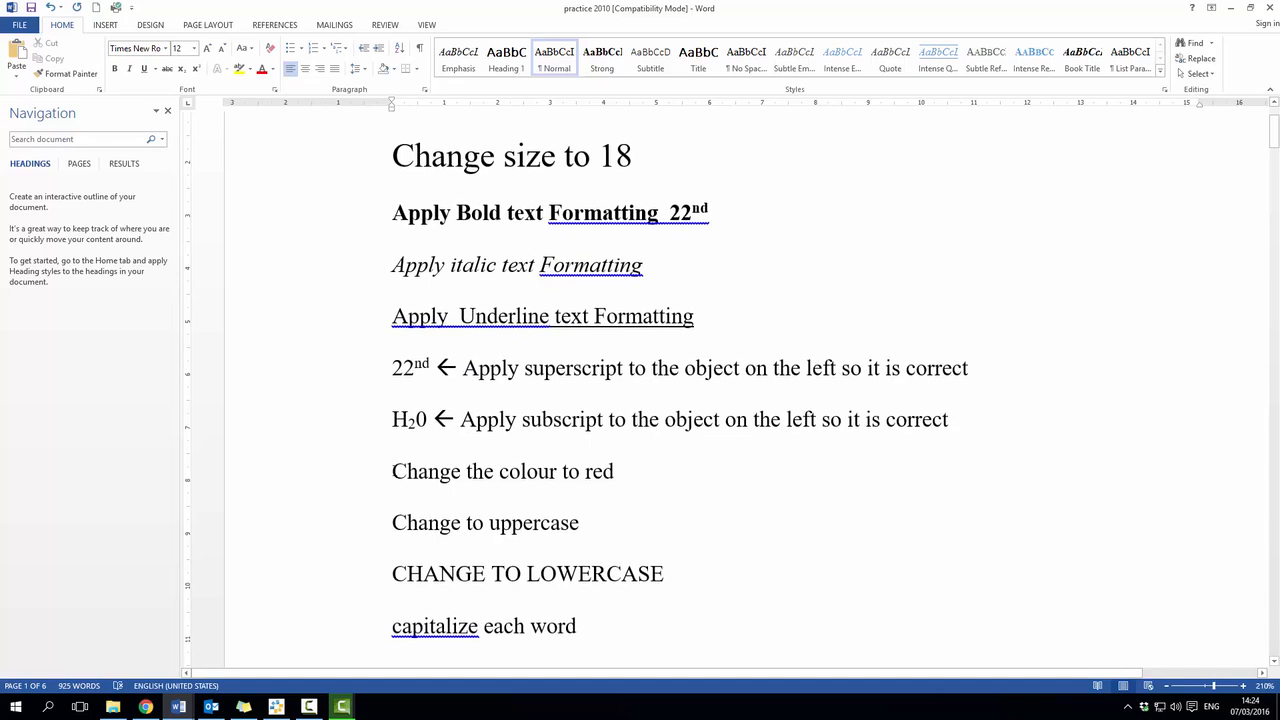
left_click_drag(393, 471, 601, 472)
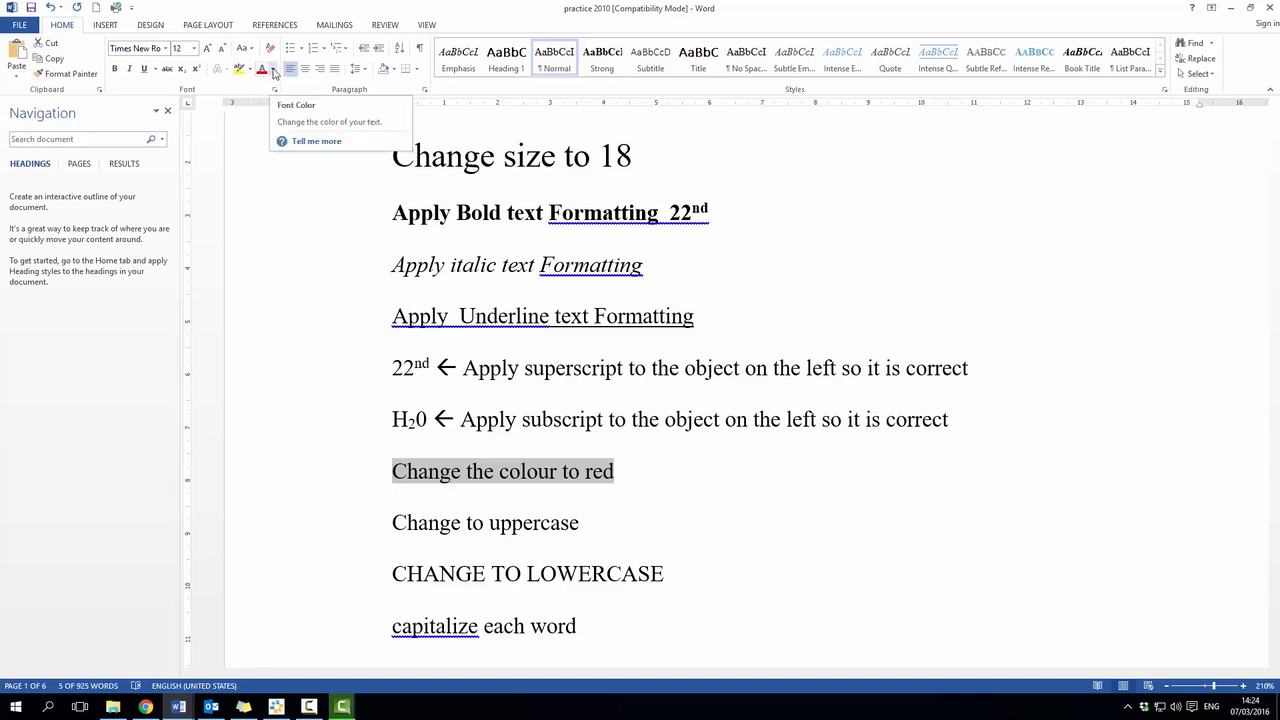
left_click(274, 73)
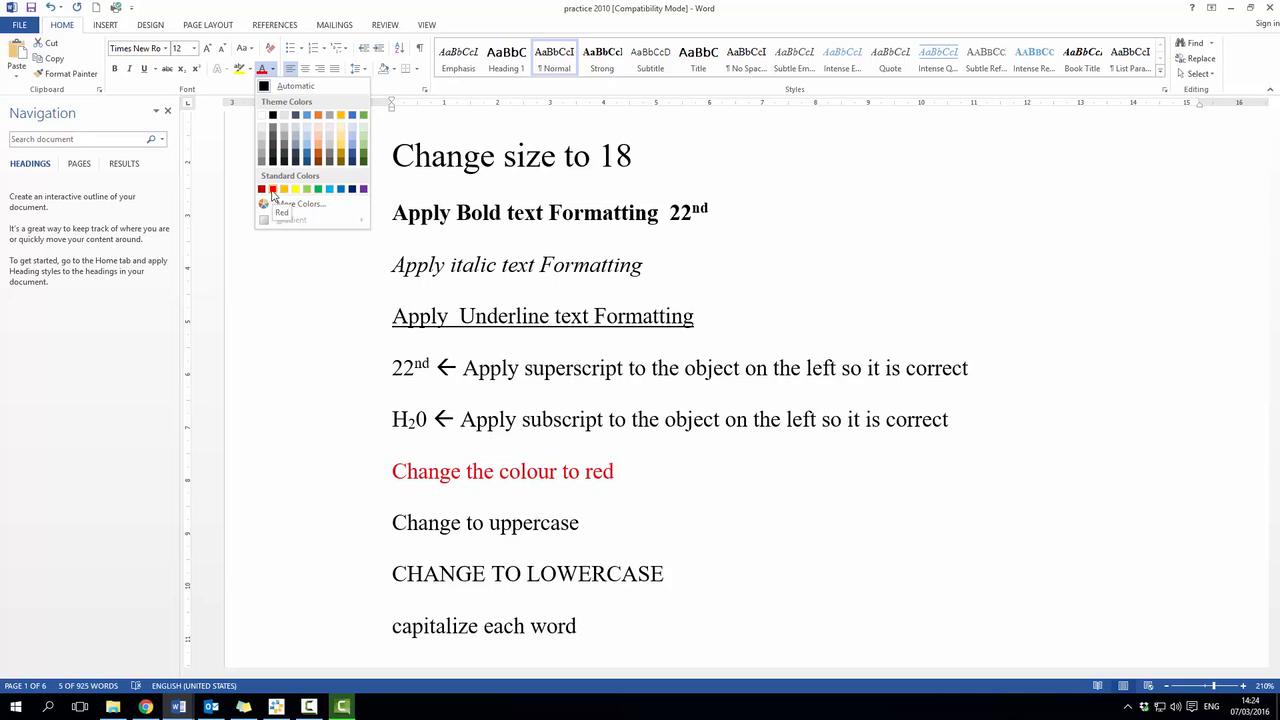
left_click(272, 190)
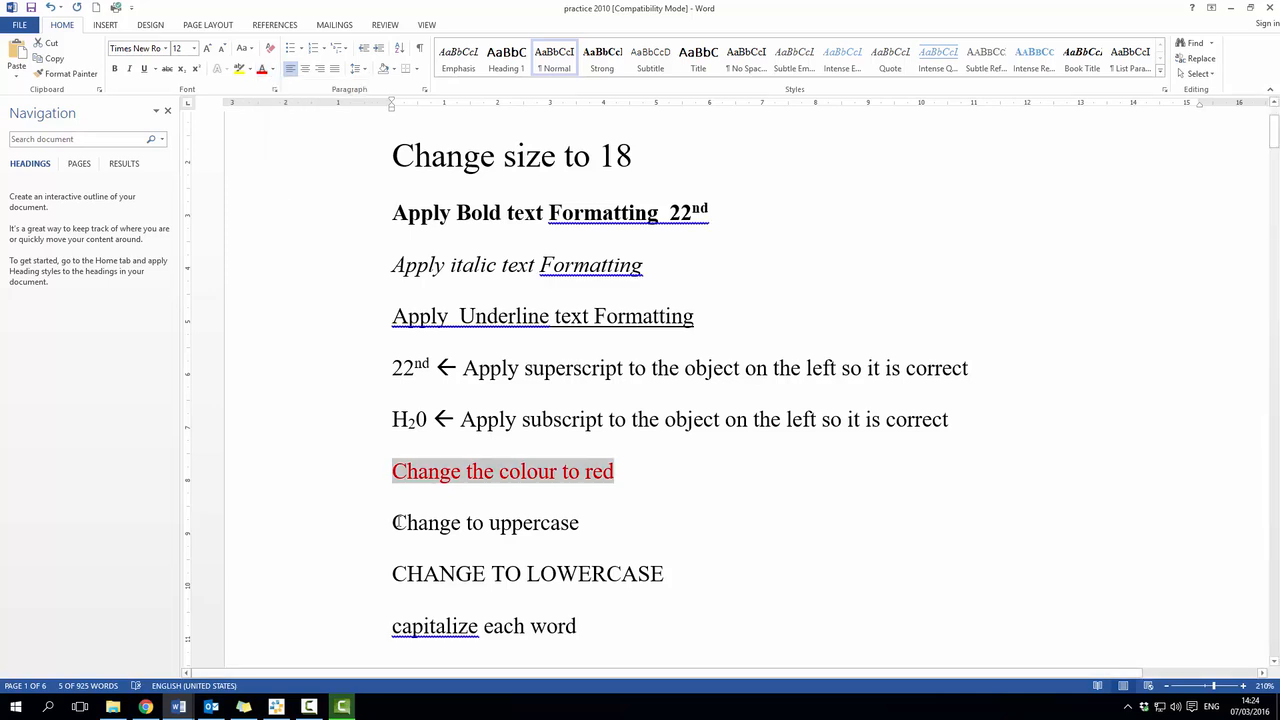
- Convert the "Change to uppercase" line to UPPERCASE
scroll(397, 522, "down", 3)
scroll(397, 522, "up", 3)
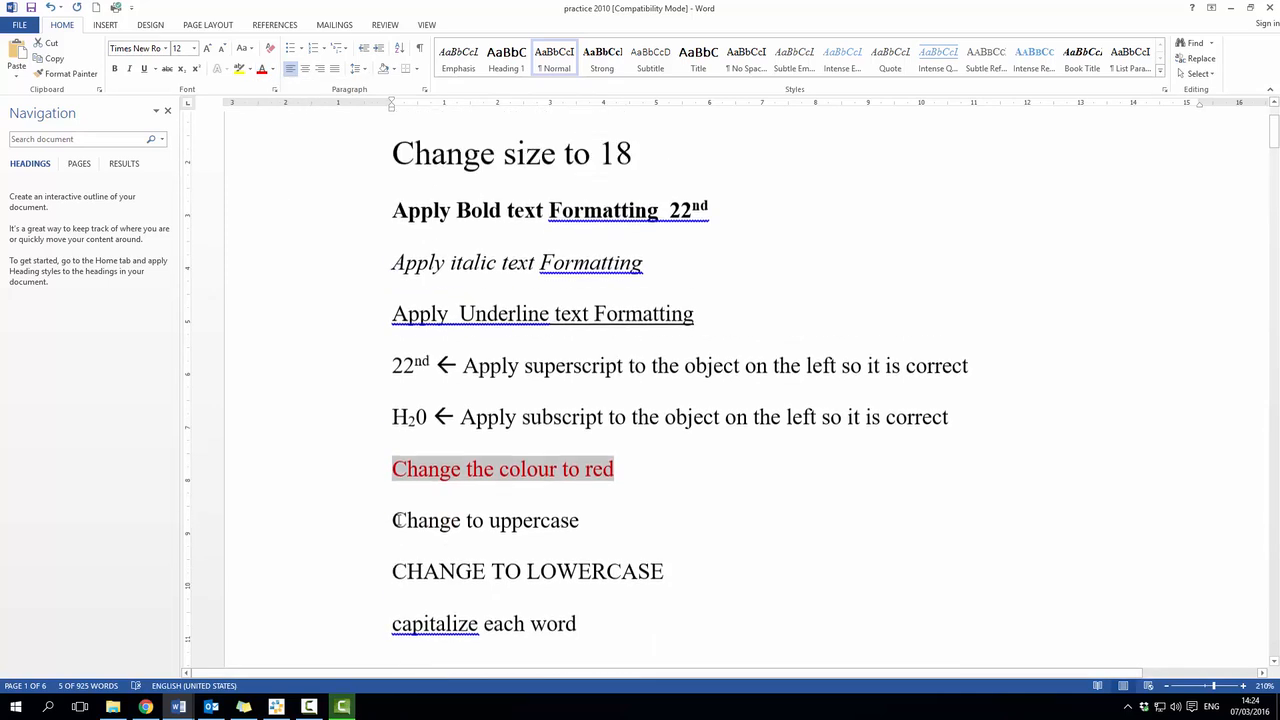
left_click_drag(391, 511, 617, 640)
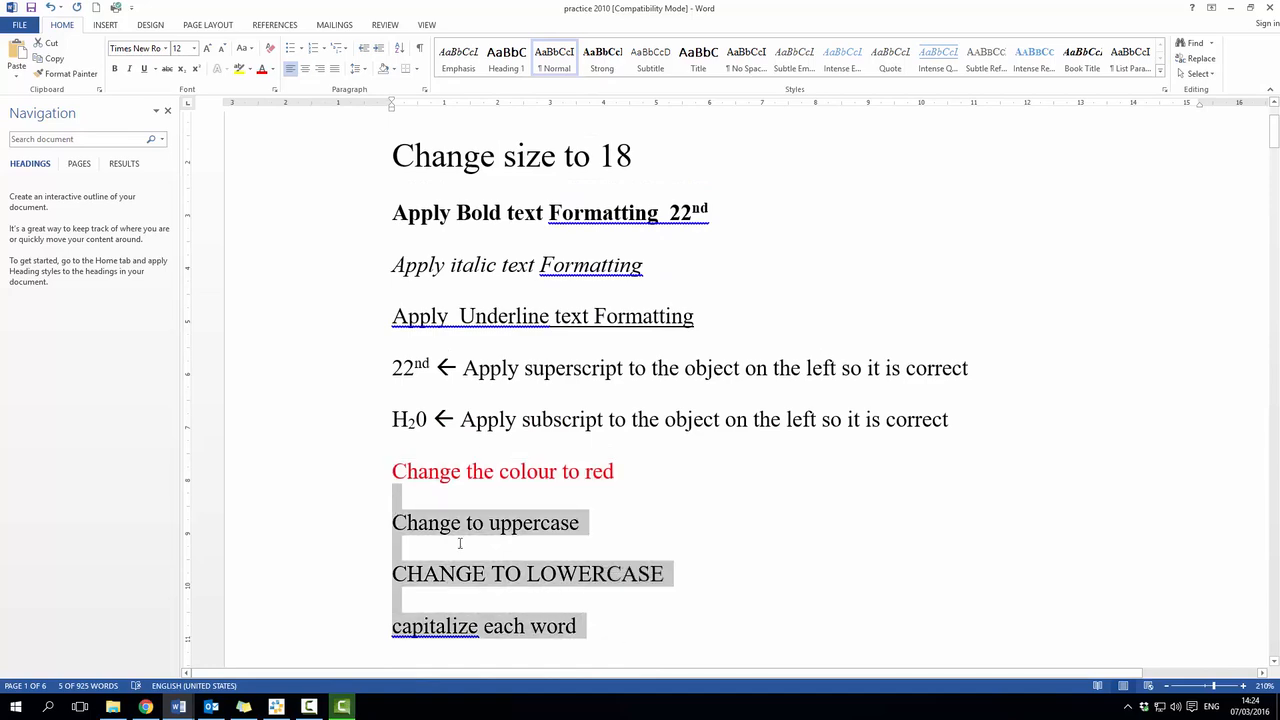
left_click(399, 522)
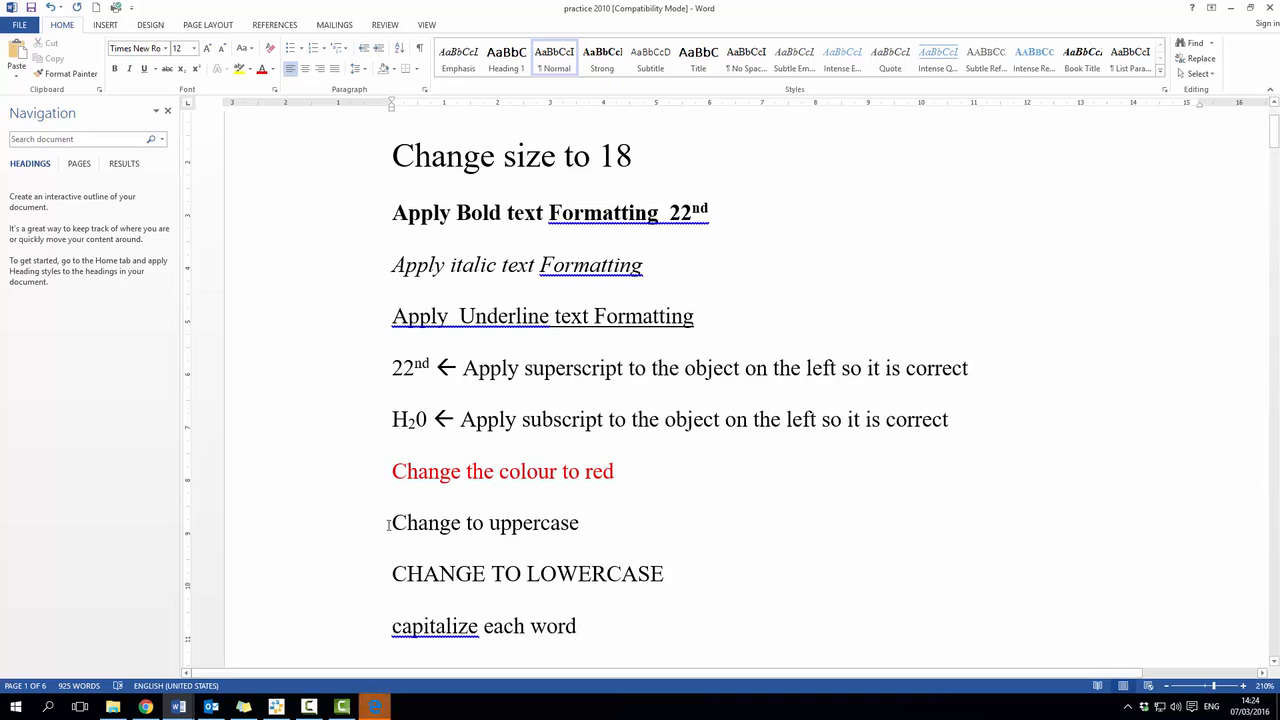
left_click_drag(421, 522, 578, 524)
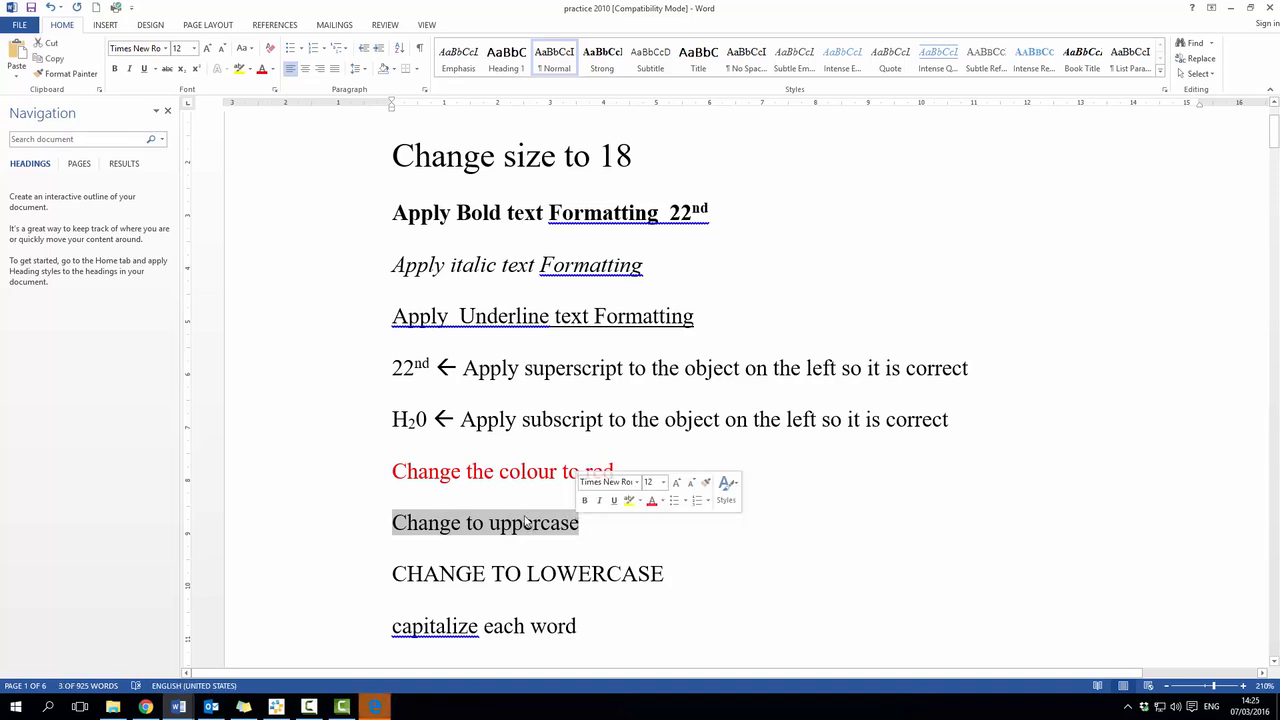
left_click(251, 54)
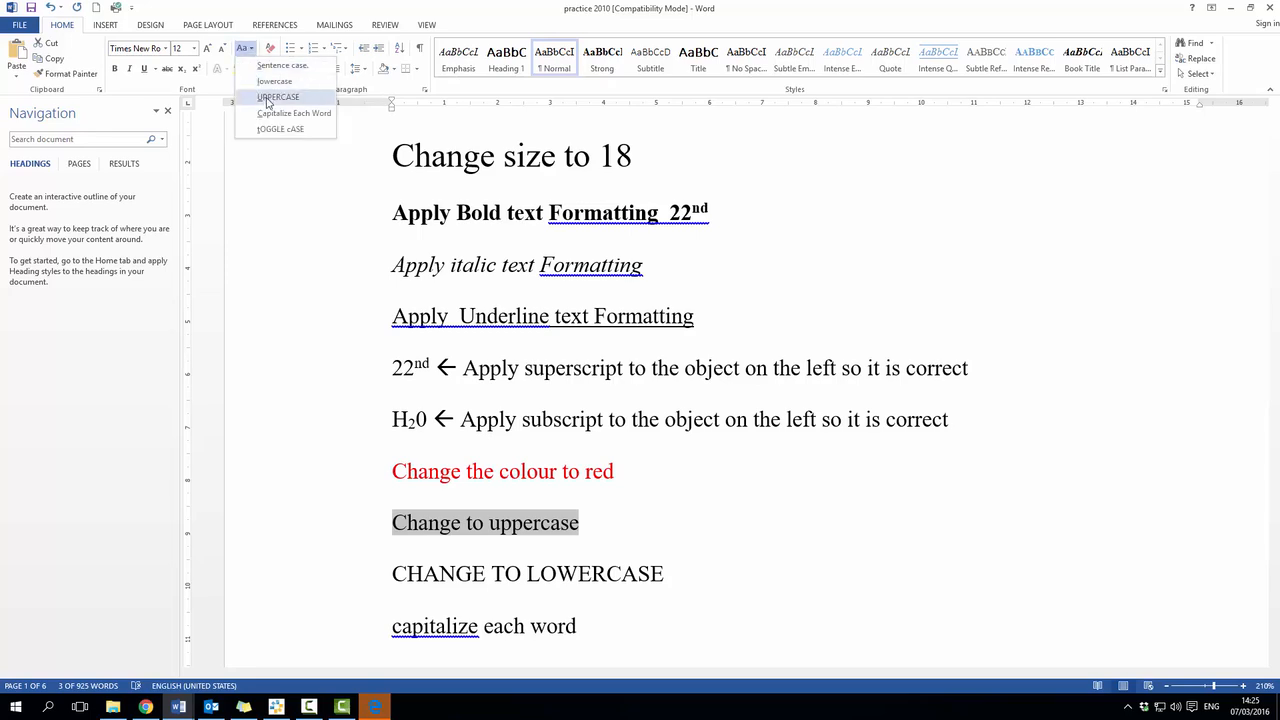
left_click(268, 97)
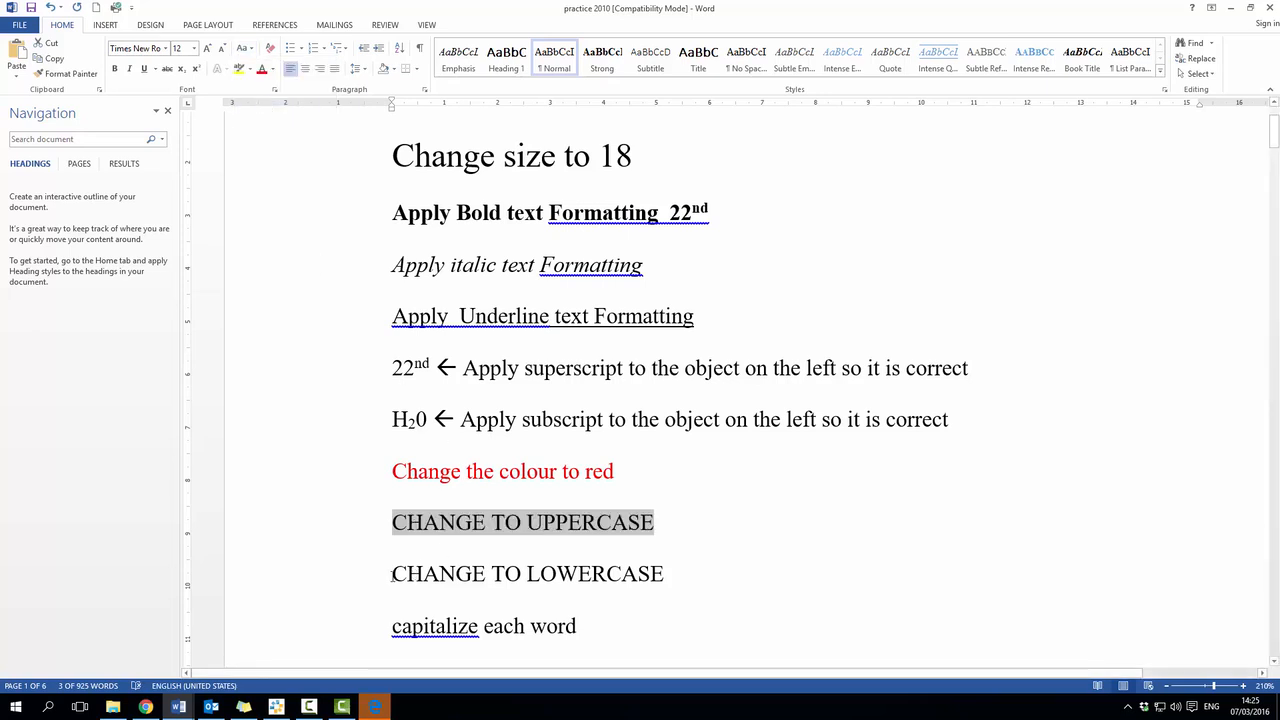
- Convert the "CHANGE TO LOWERCASE" line to lowercase
left_click_drag(392, 573, 663, 575)
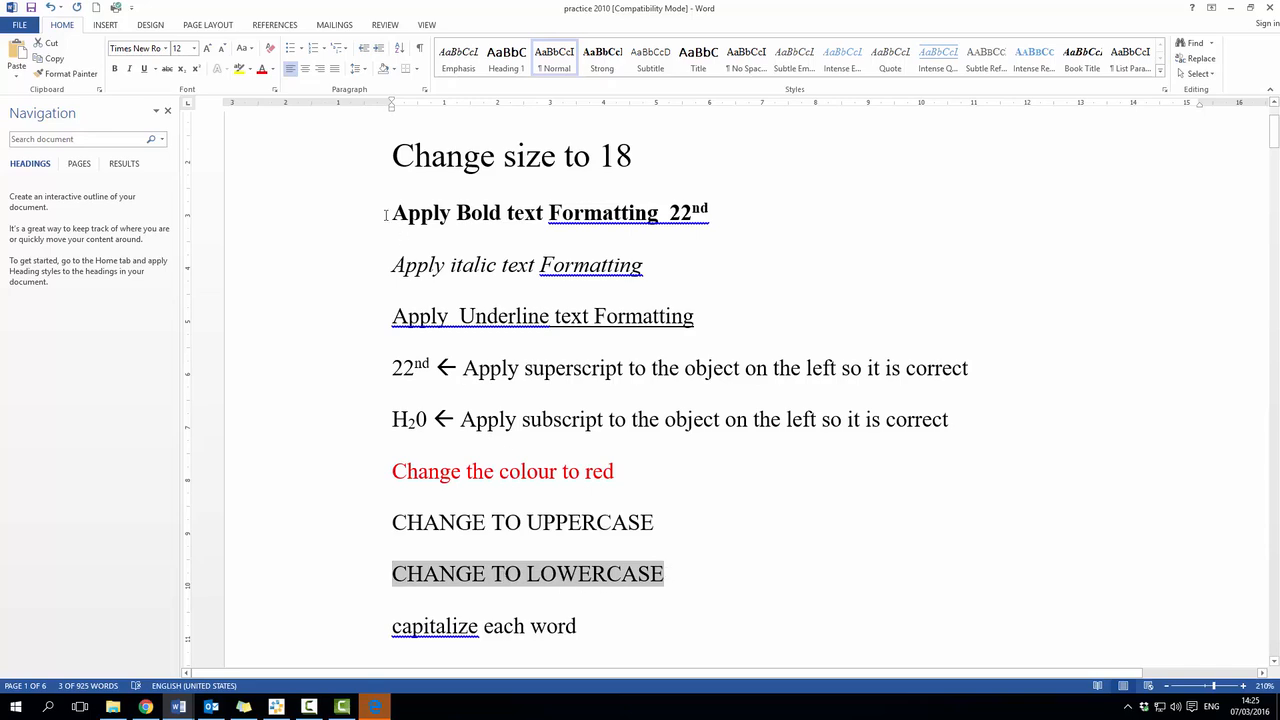
left_click(250, 52)
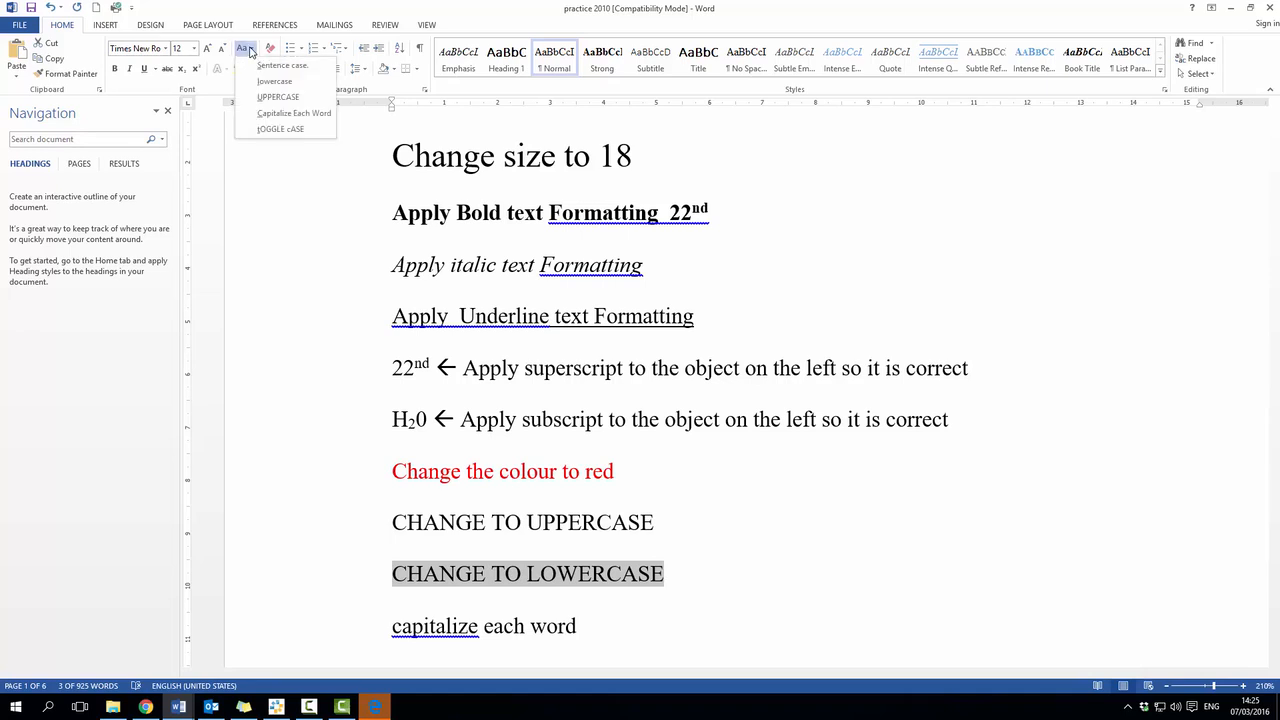
left_click(272, 81)
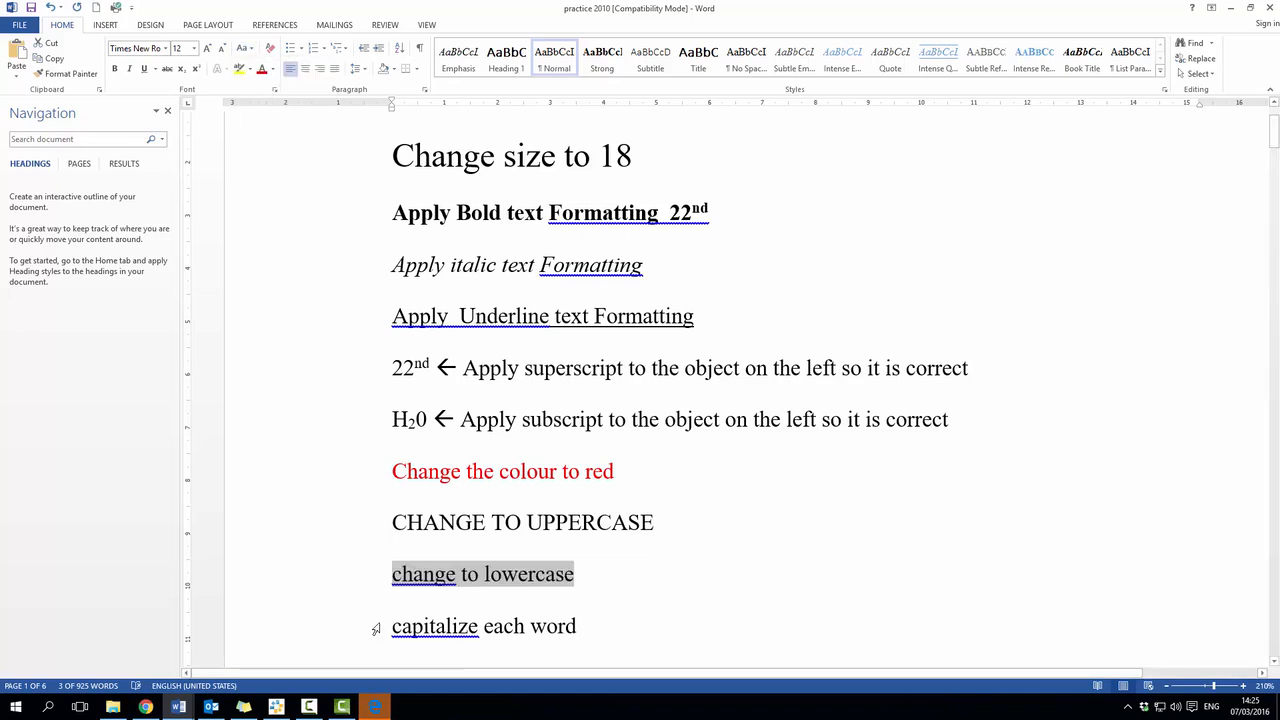
- Apply Capitalize Each Word case to the "capitalize each word" line
left_click_drag(392, 628, 576, 626)
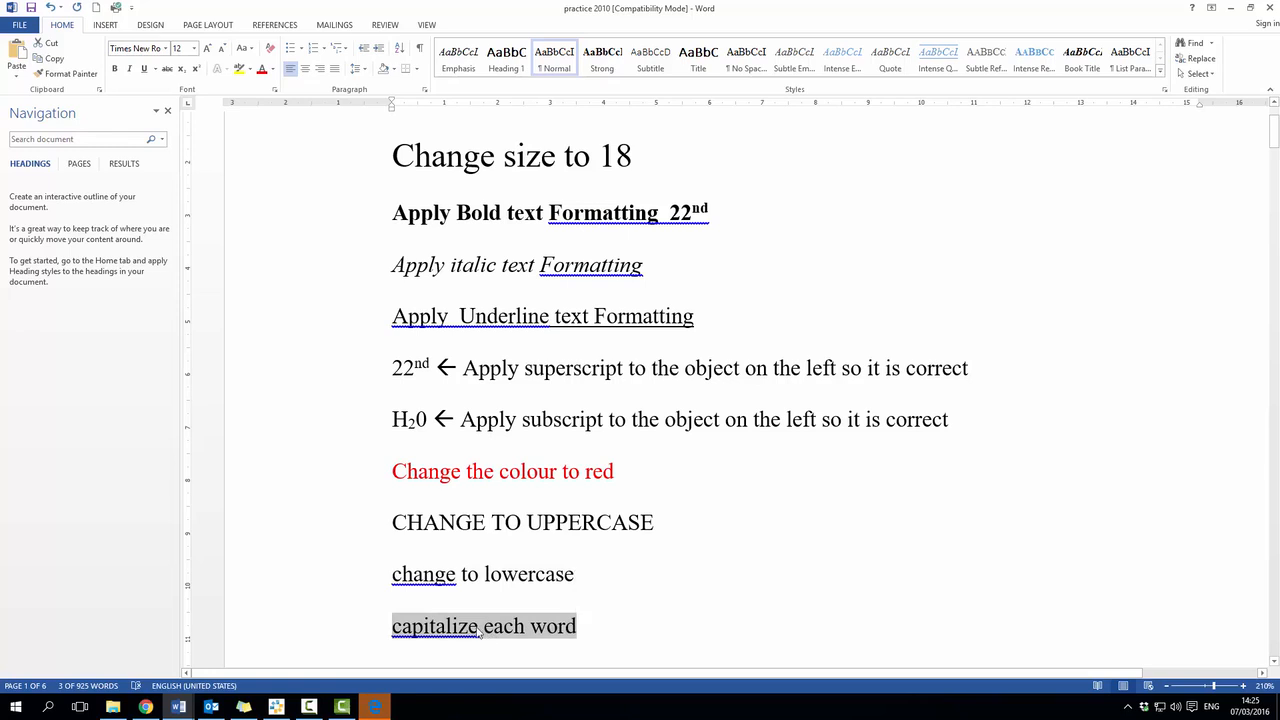
left_click(250, 52)
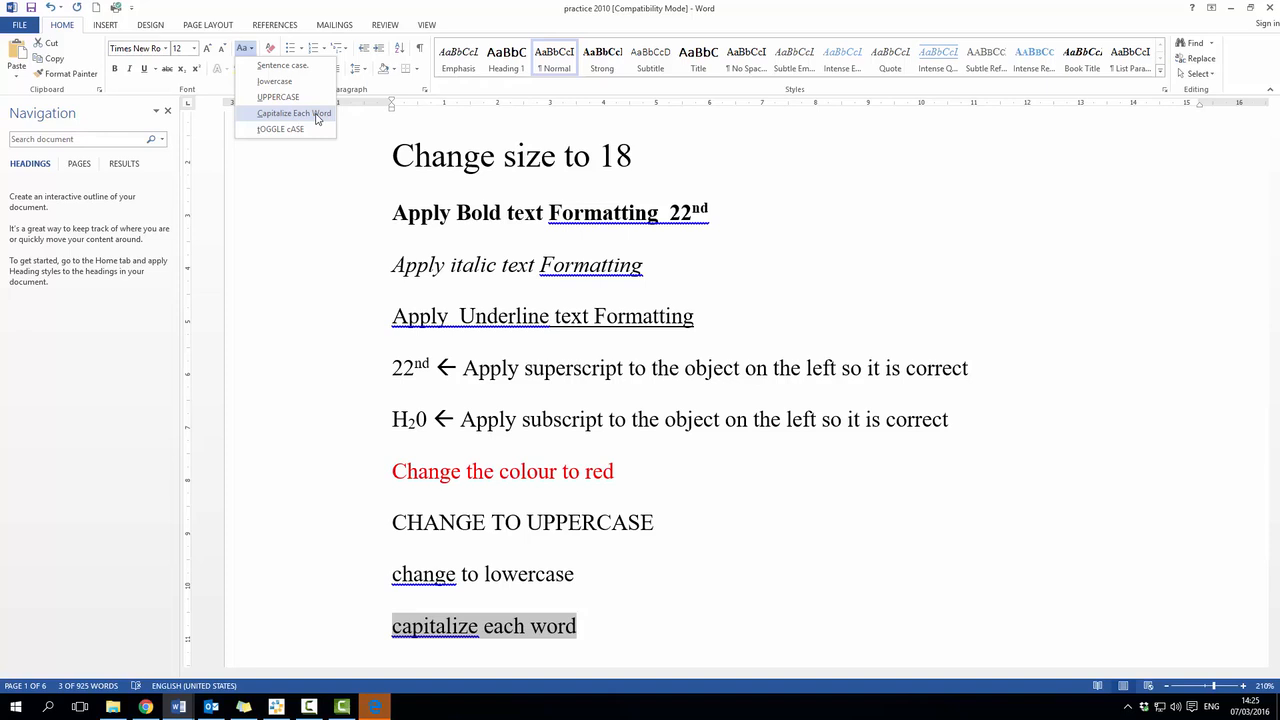
left_click(316, 115)
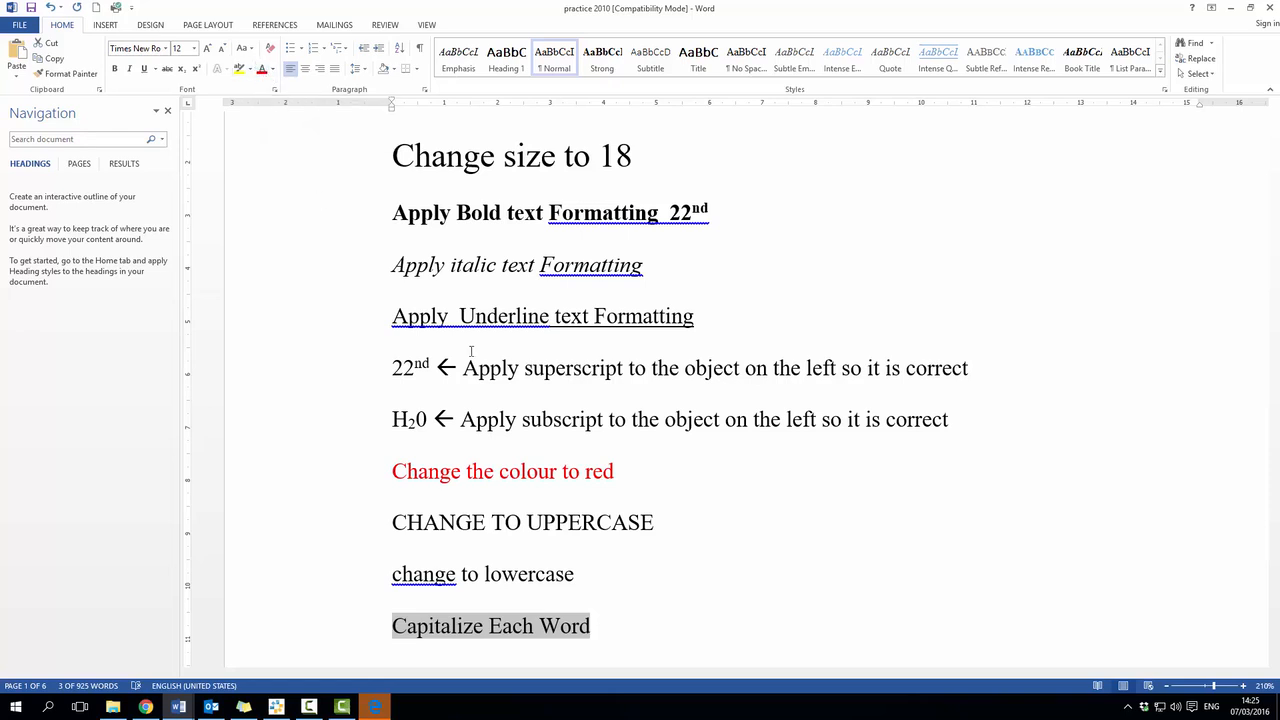
- Highlight the "CHANGE TO UPPERCASE" line in bright green
left_click_drag(395, 521, 658, 522)
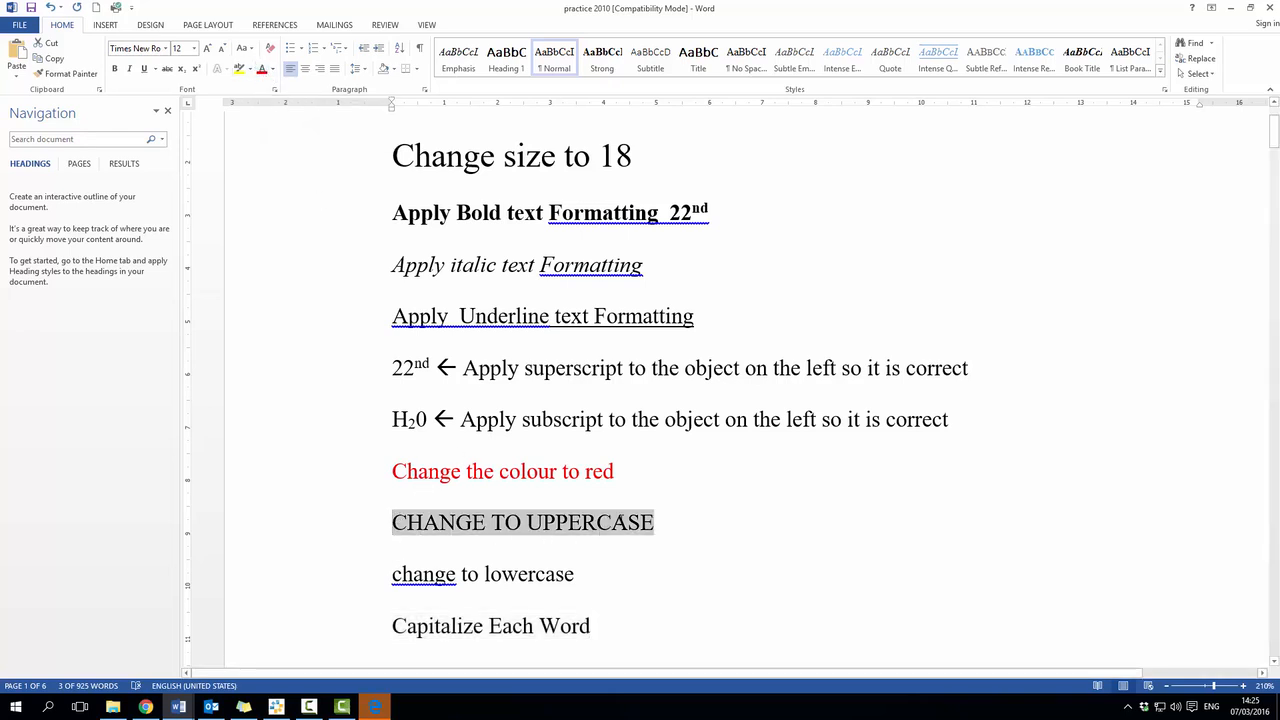
left_click(250, 69)
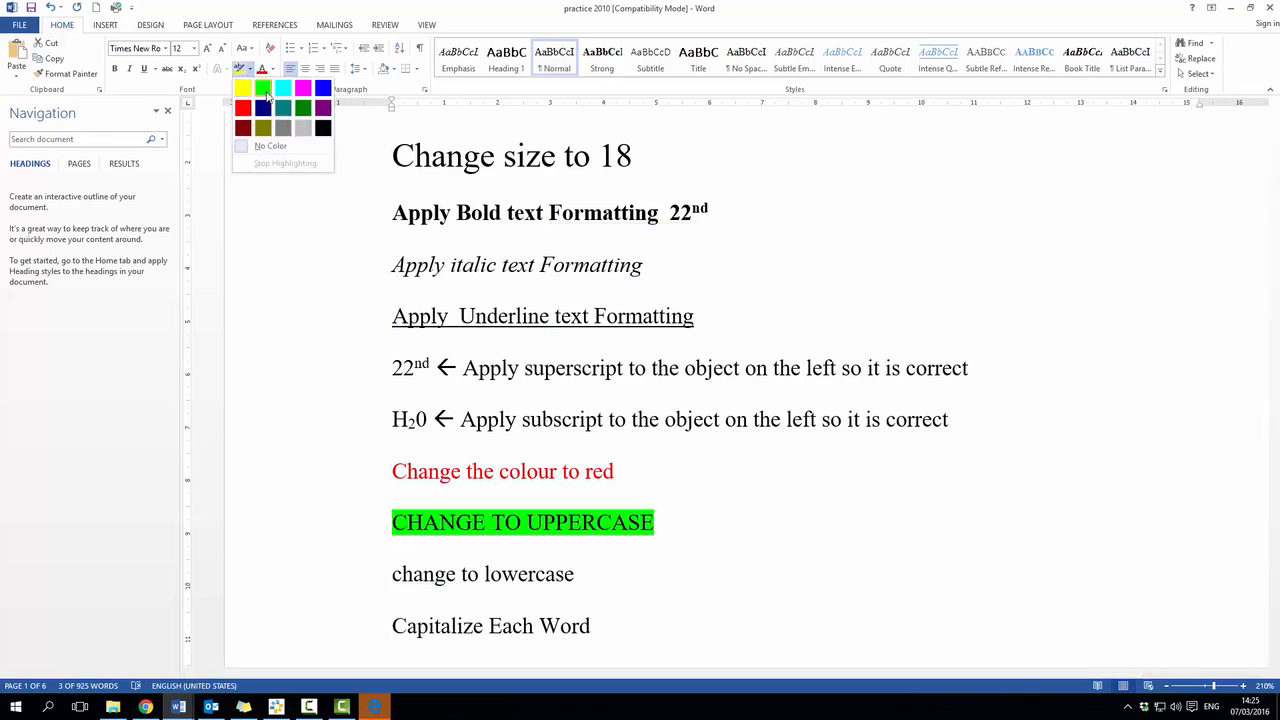
left_click(263, 87)
- Clear all formatting from the "Change the colour to red" line and the bold "Apply Bold text Formatting 22nd" line
left_click(824, 465)
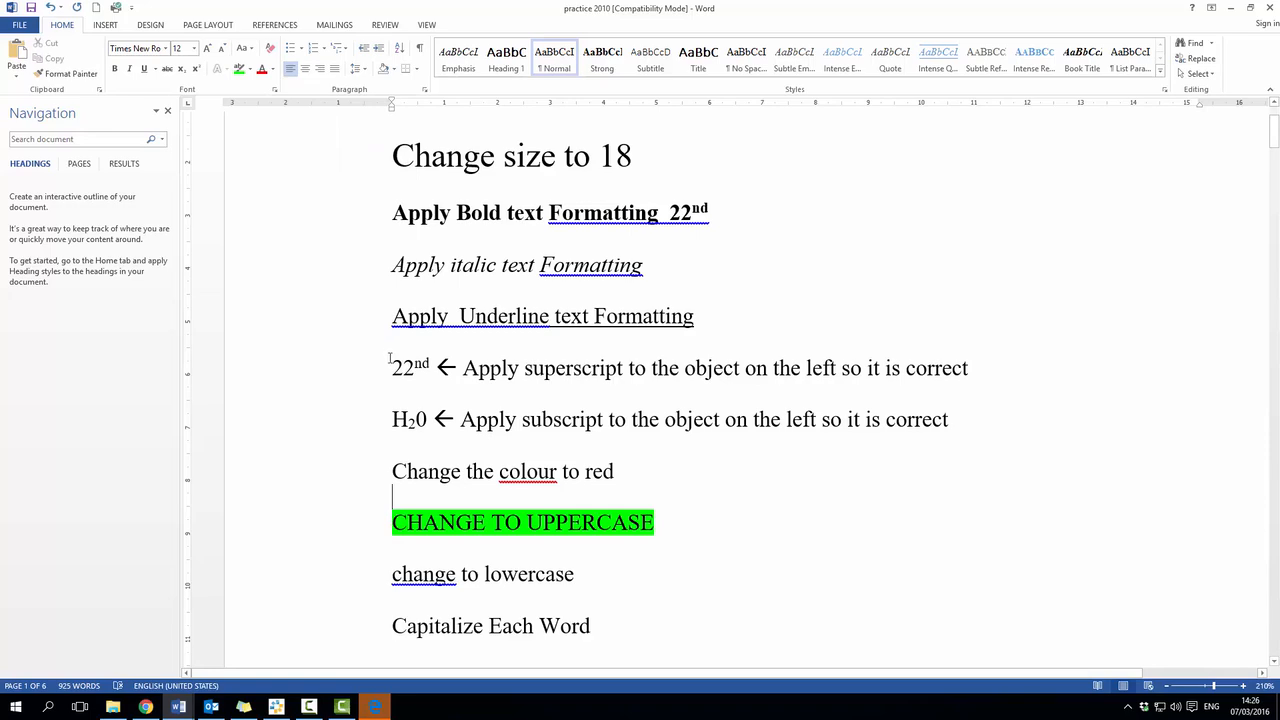
left_click_drag(395, 224, 711, 222)
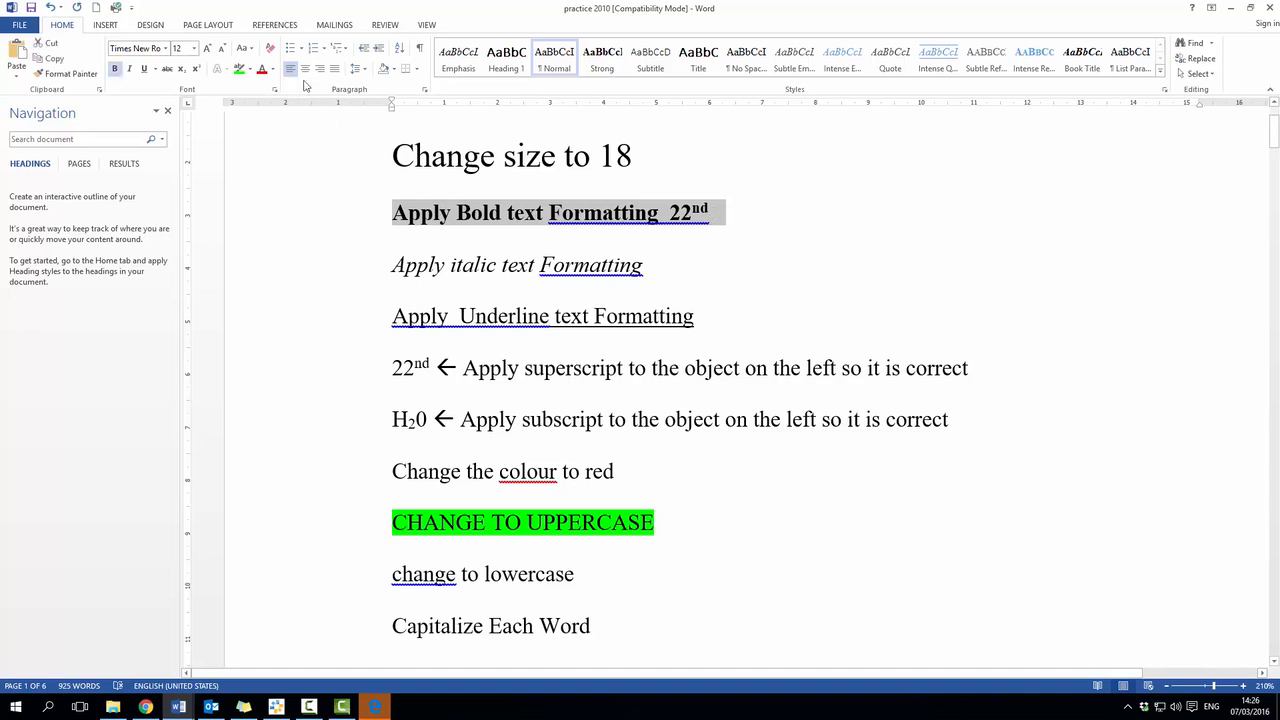
left_click(270, 49)
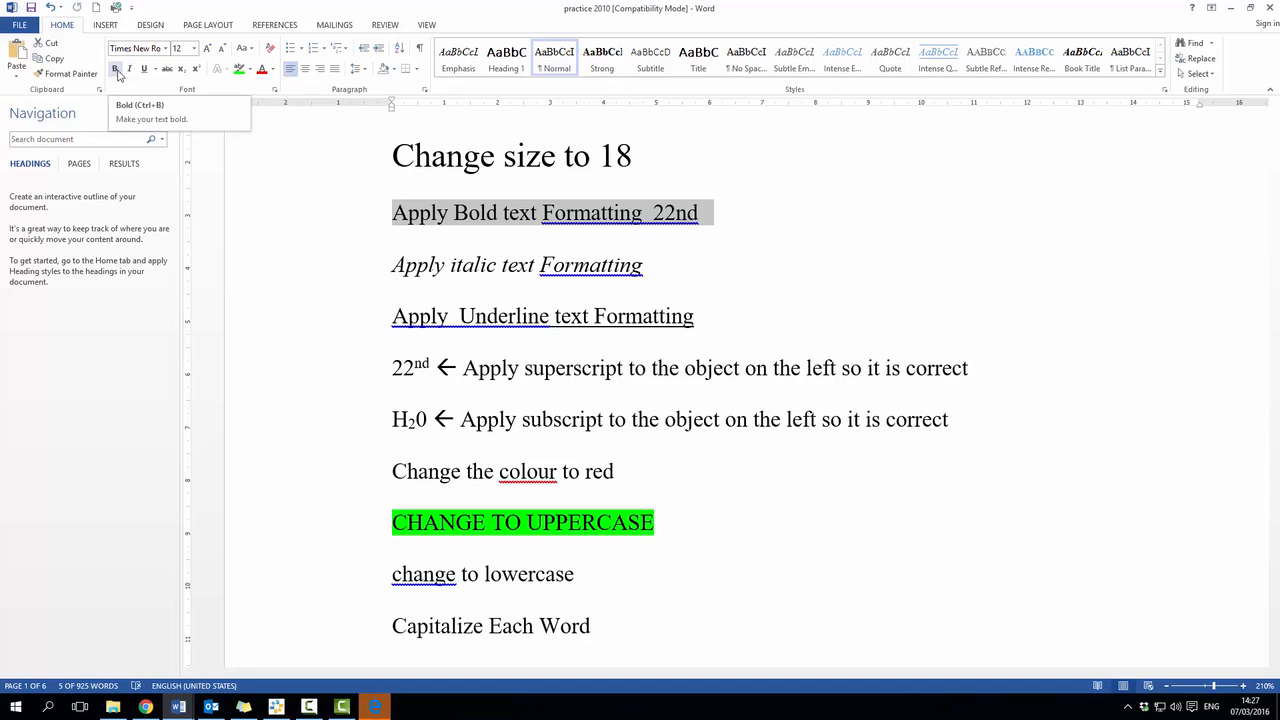
- Apply strikethrough to the words "Change size" in the "Change size to 18" line
left_click_drag(392, 156, 524, 160)
left_click(167, 68)
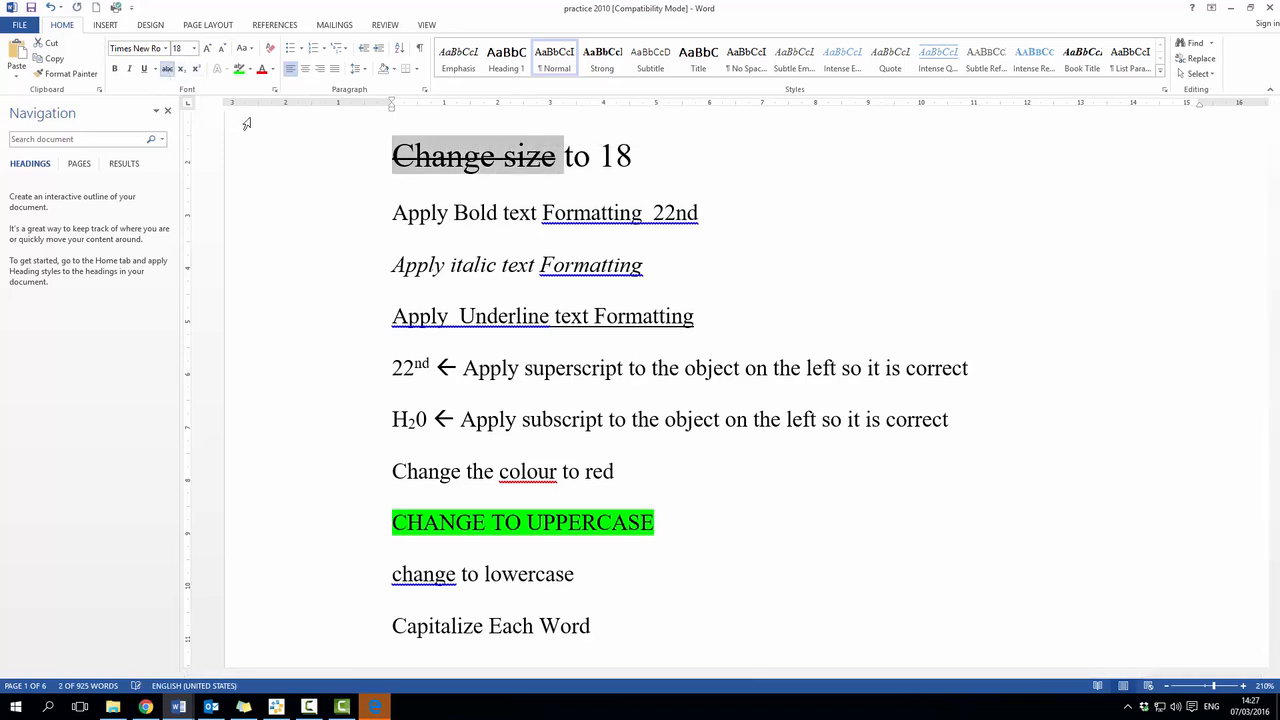
left_click(439, 189)
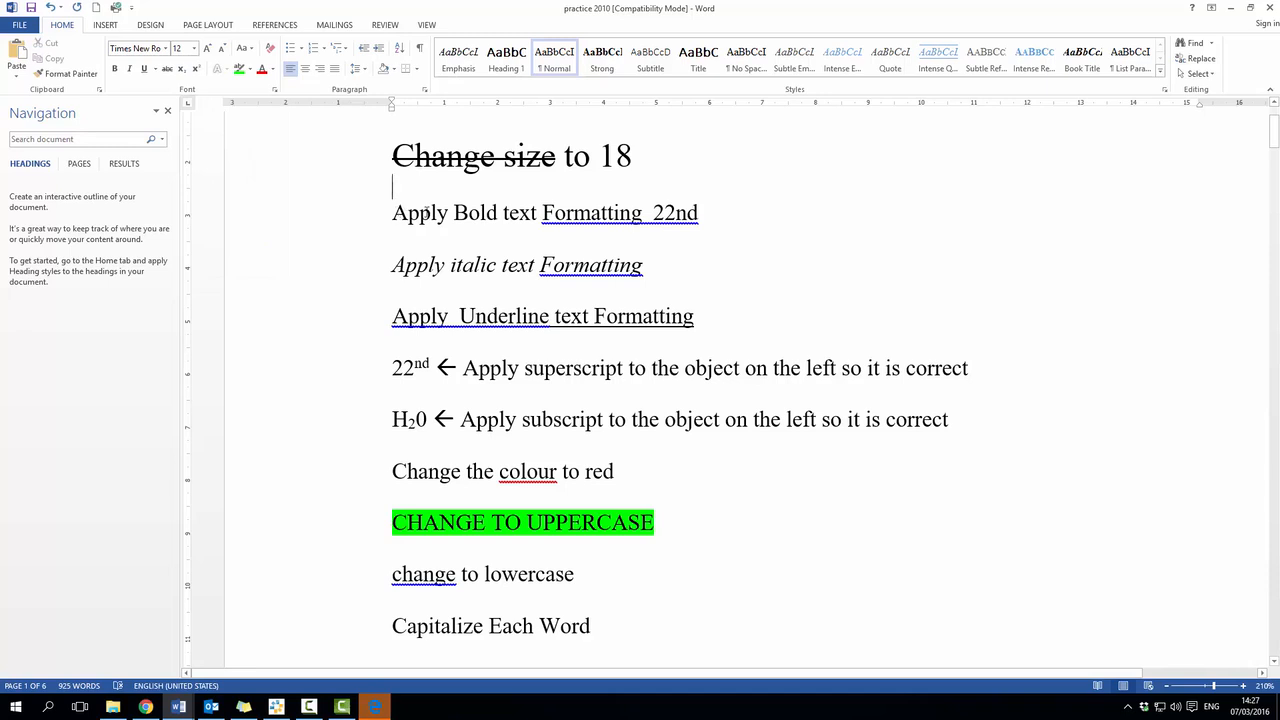
left_click_drag(425, 212, 712, 218)
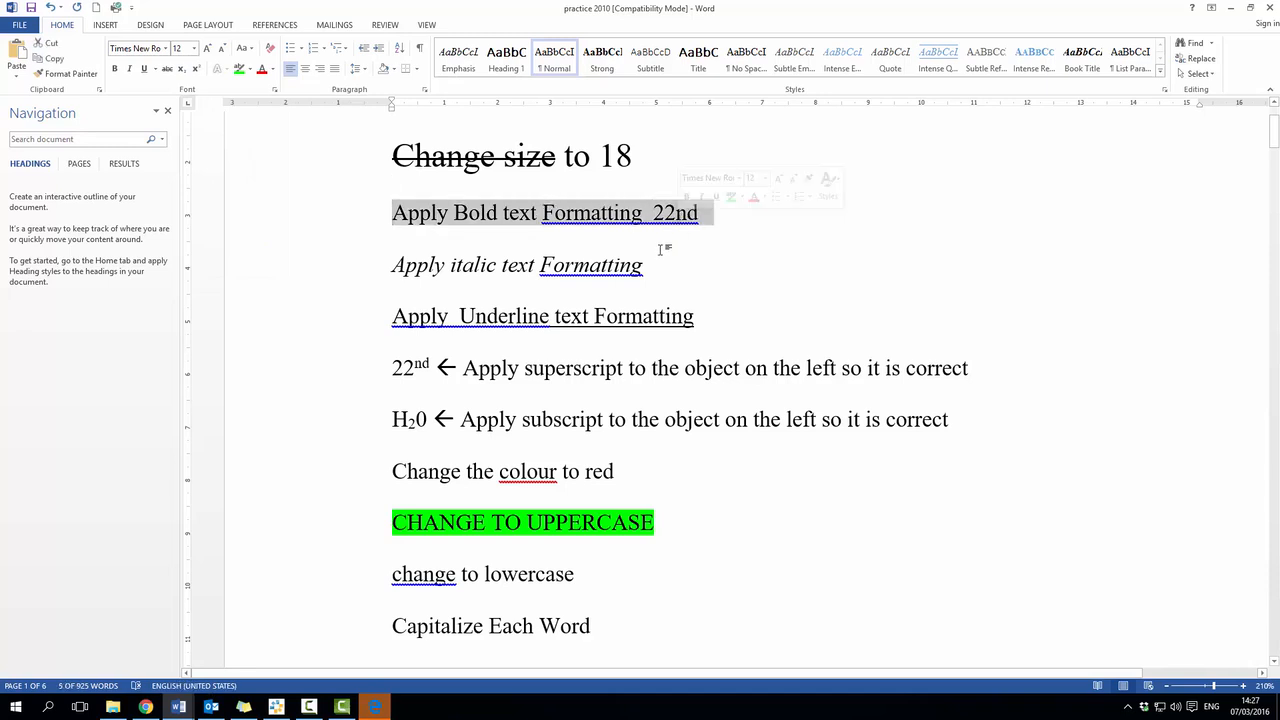
- Delete the first letter of the "Change size to 18" line, add a new line above it and enter a first name there
left_click(389, 163)
key("Delete")
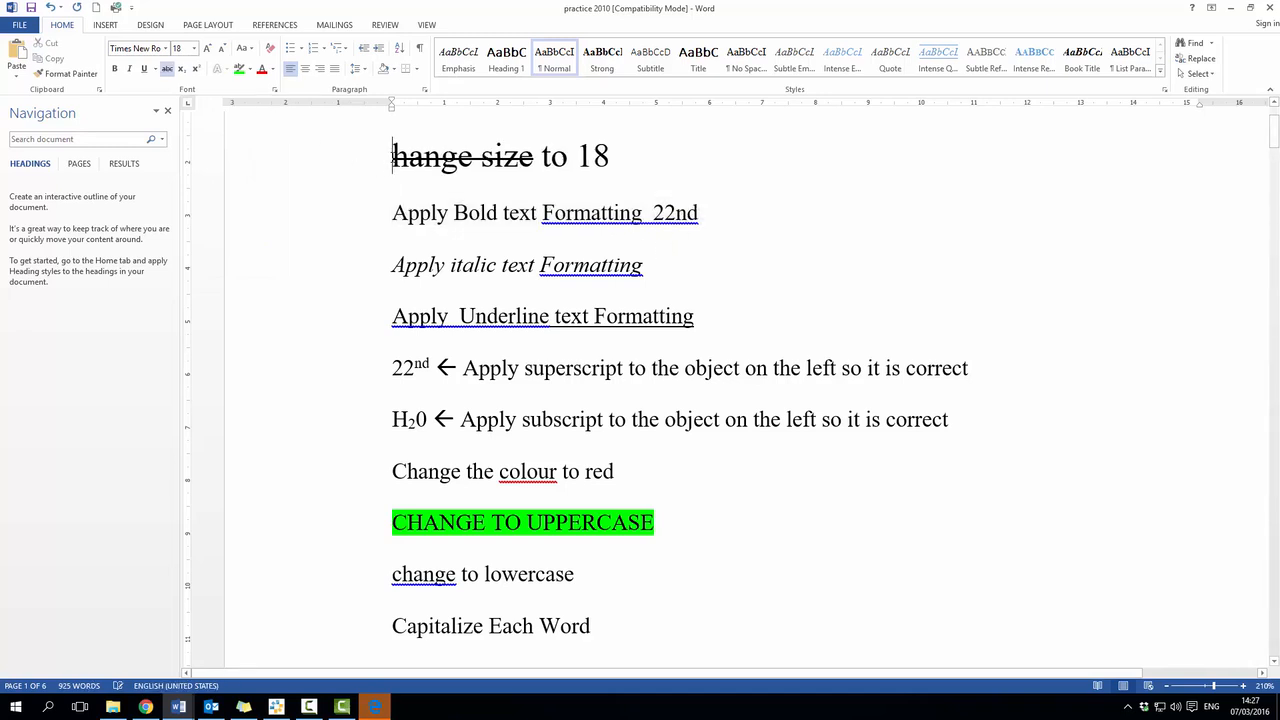
key("Return")
left_click(452, 160)
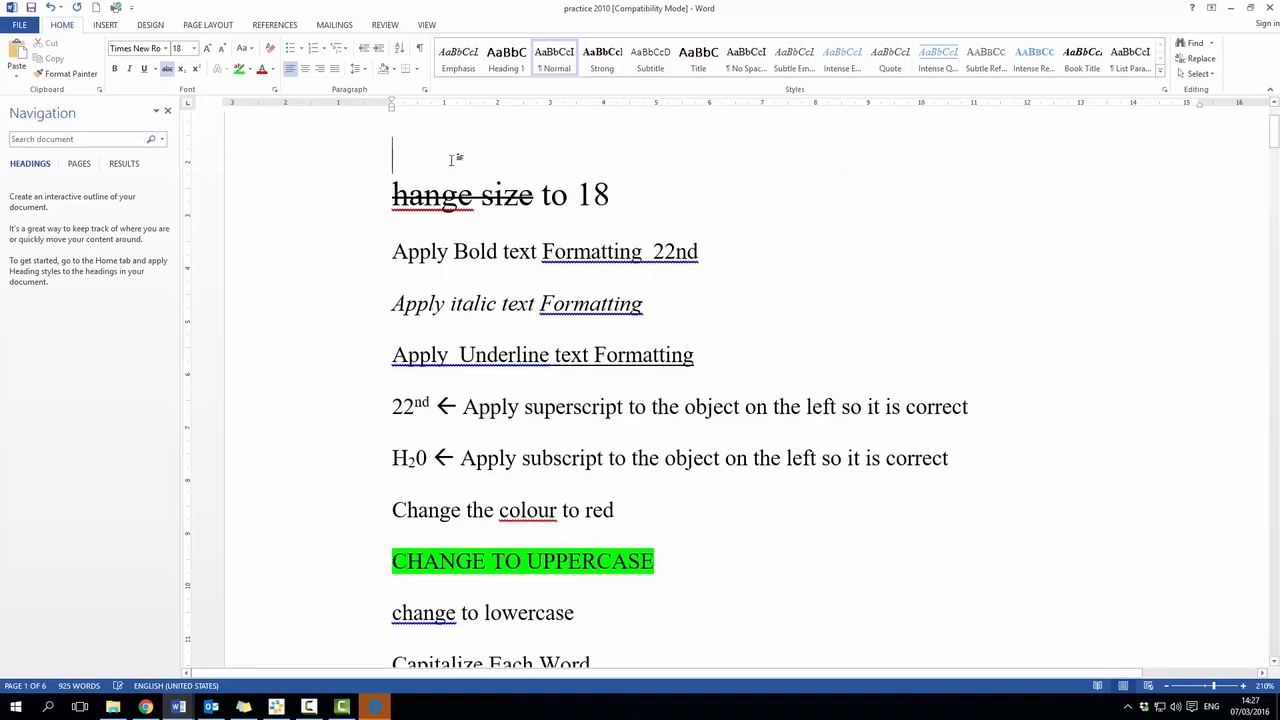
type("Colin")
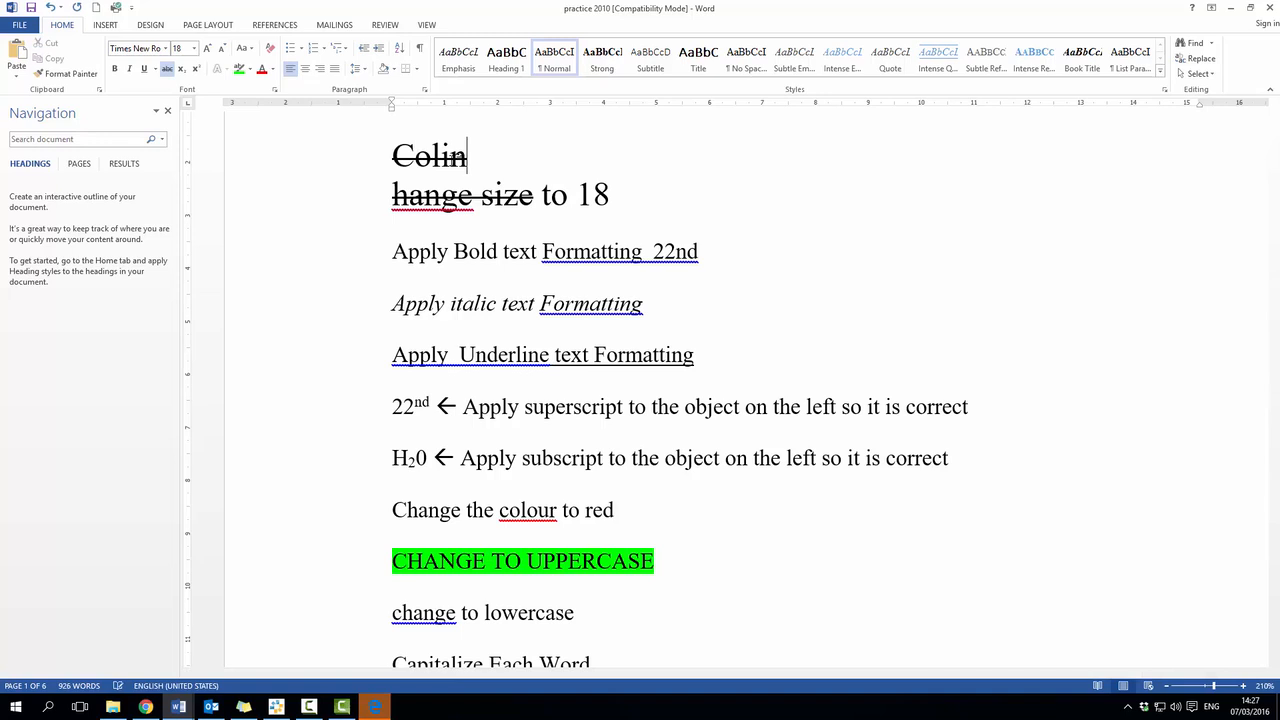
- Clear all formatting from the struck-through first name above the "hange size to 18" line
triple_click(458, 162)
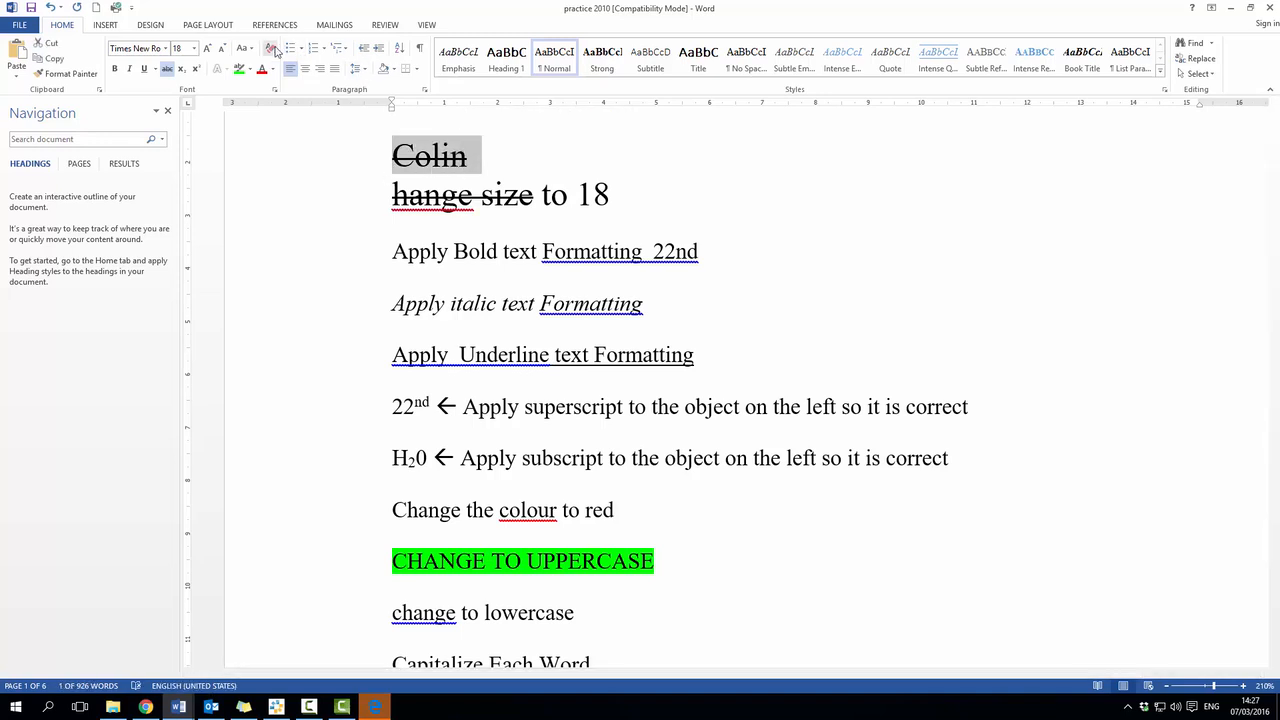
left_click(271, 49)
left_click(432, 160)
left_click(309, 152)
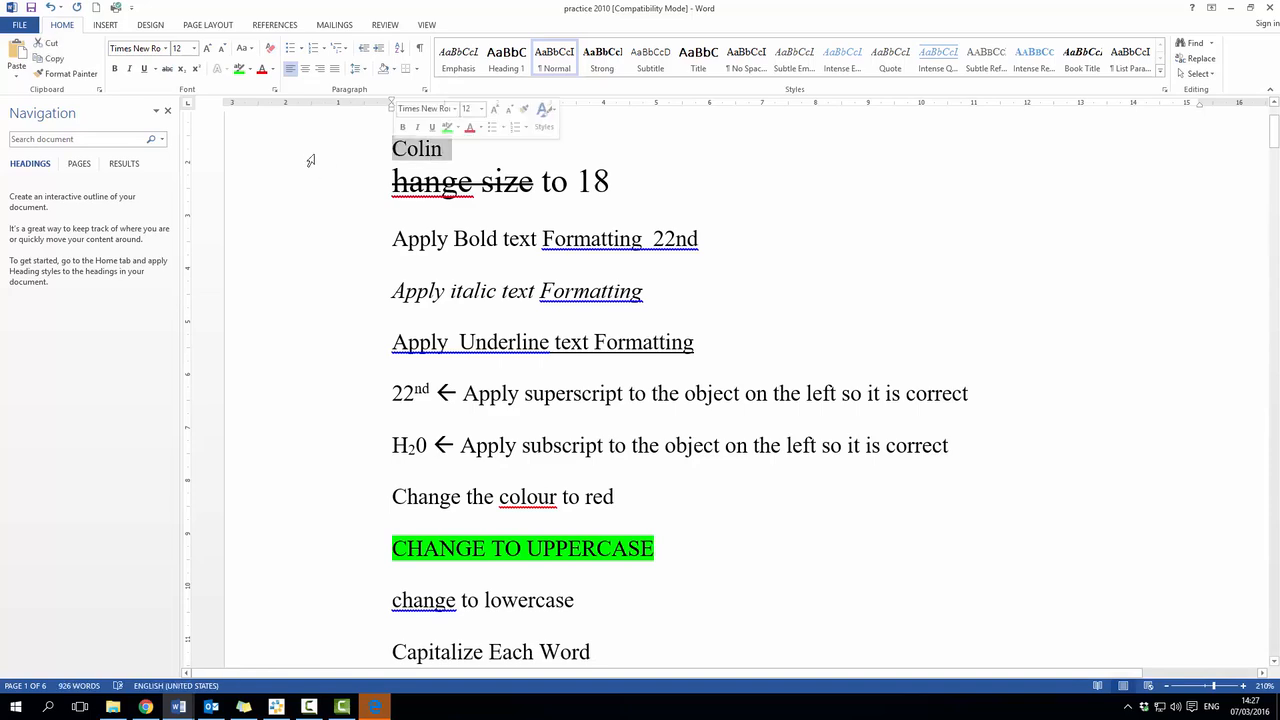